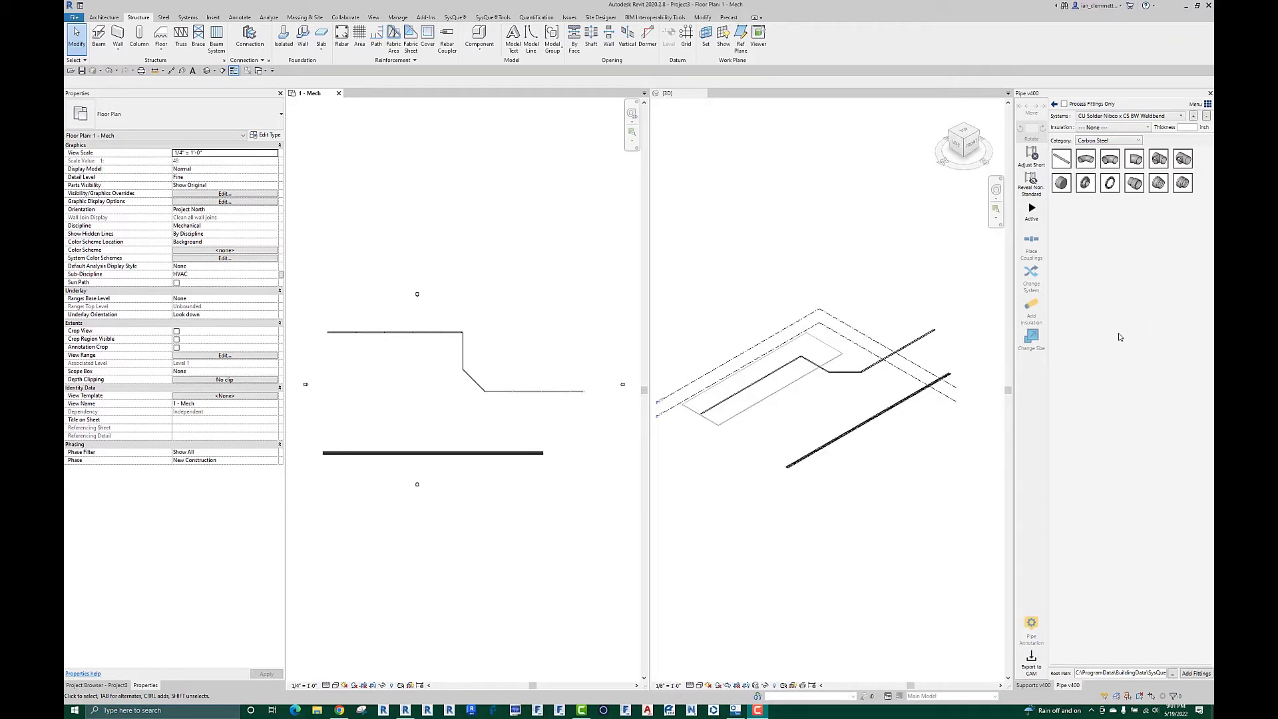
Step: Switch to the supports configurations and open the placement options for supports
{"action": "left_click", "coordinate": [1031, 686]}
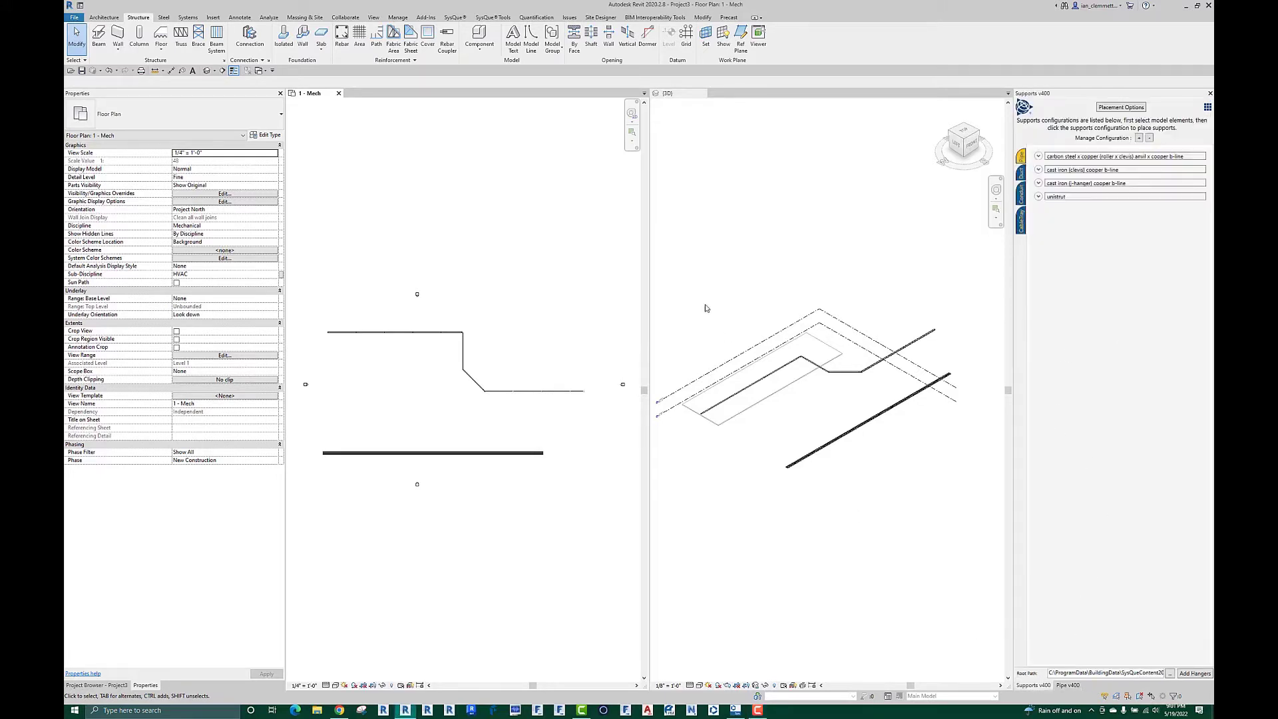
{"action": "left_click", "coordinate": [454, 17]}
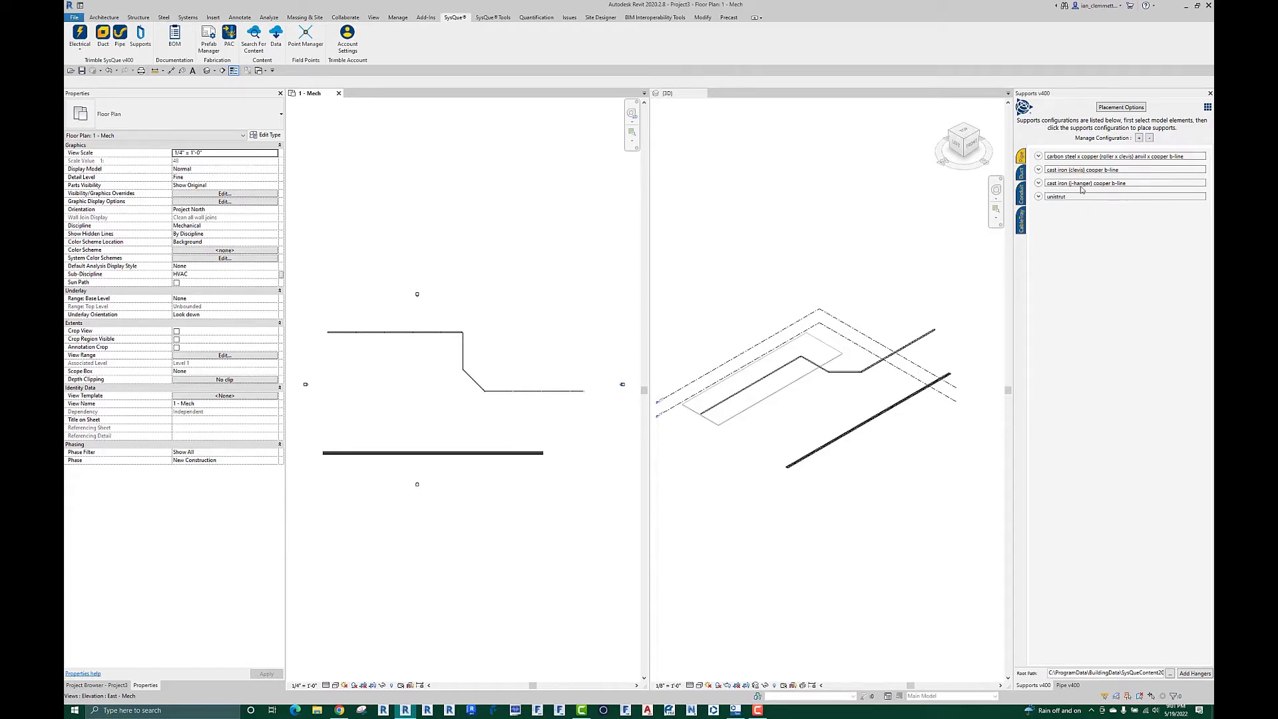
{"action": "left_click", "coordinate": [1131, 107]}
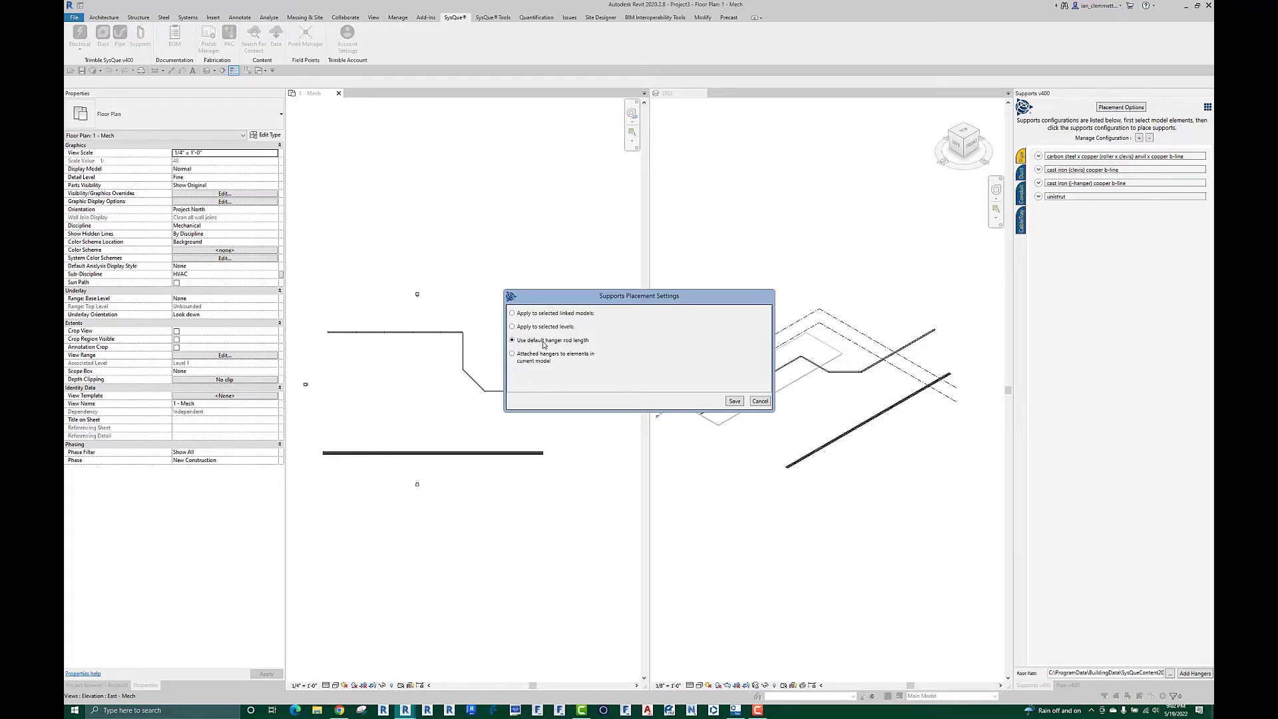
Step: Try placing supports by selected linked models and by selected levels, toggling the use of Level 2
{"action": "left_click", "coordinate": [513, 314]}
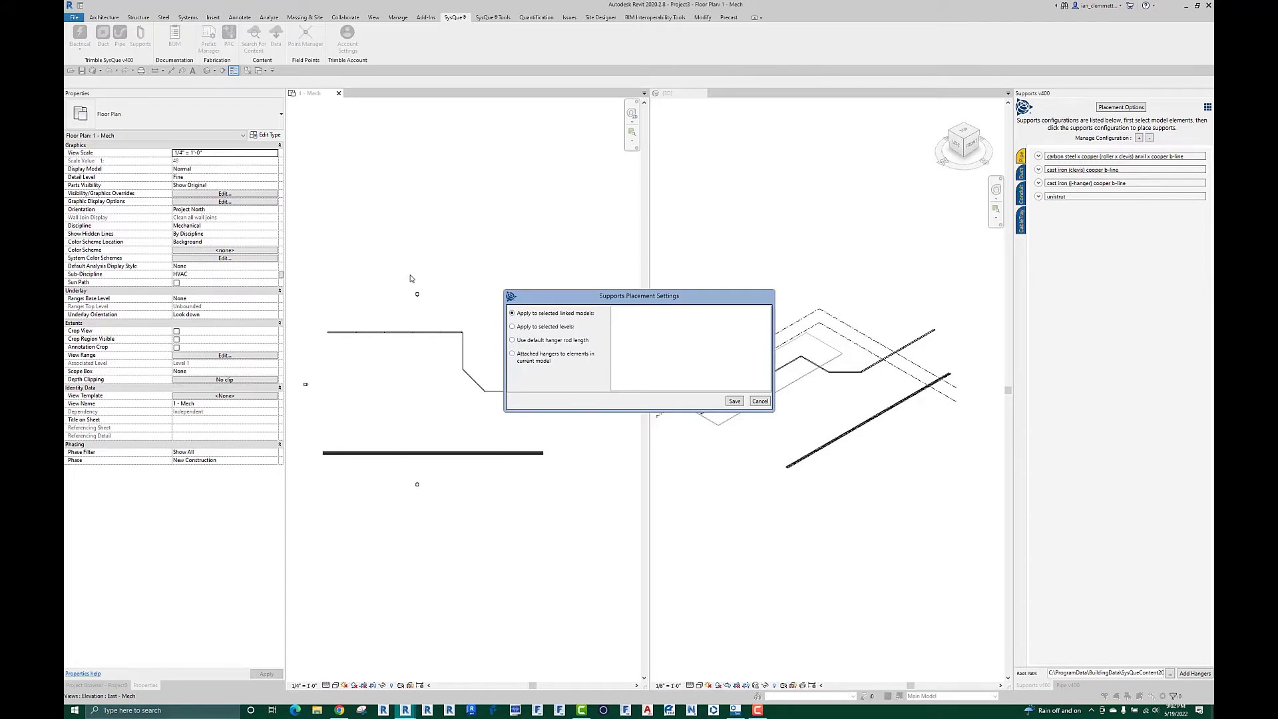
{"action": "left_click", "coordinate": [518, 328]}
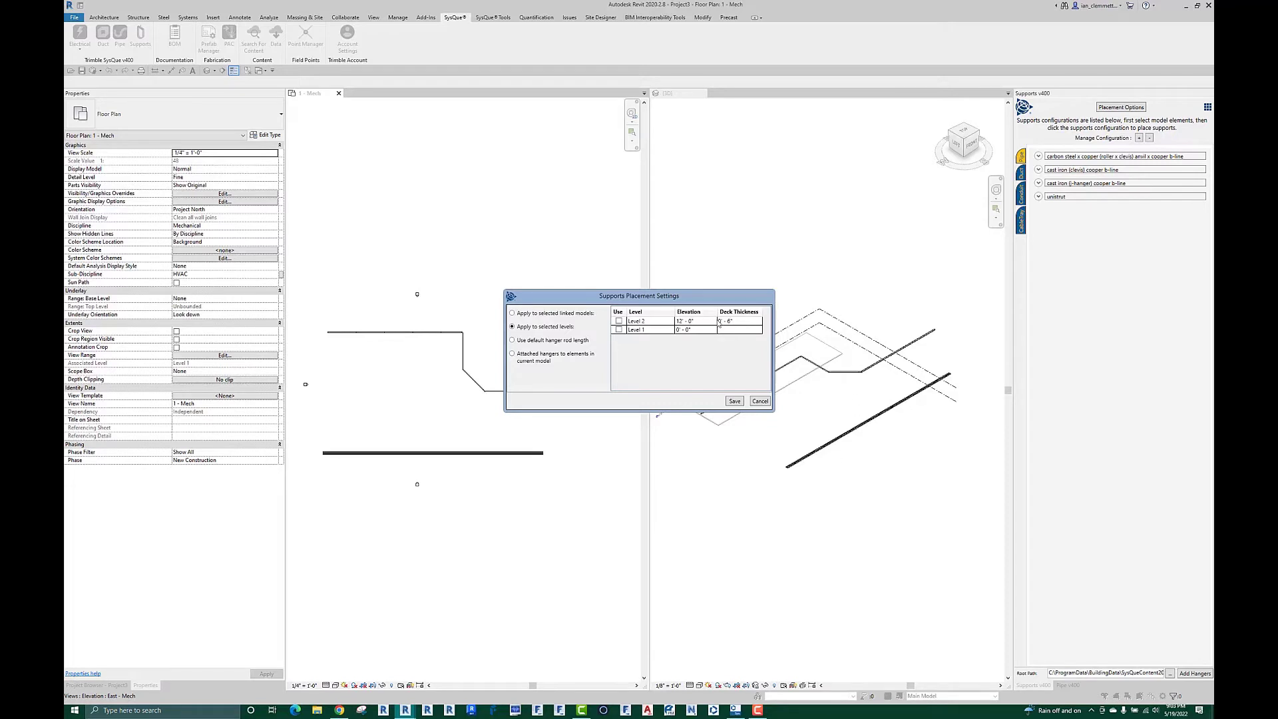
{"action": "left_click", "coordinate": [619, 321]}
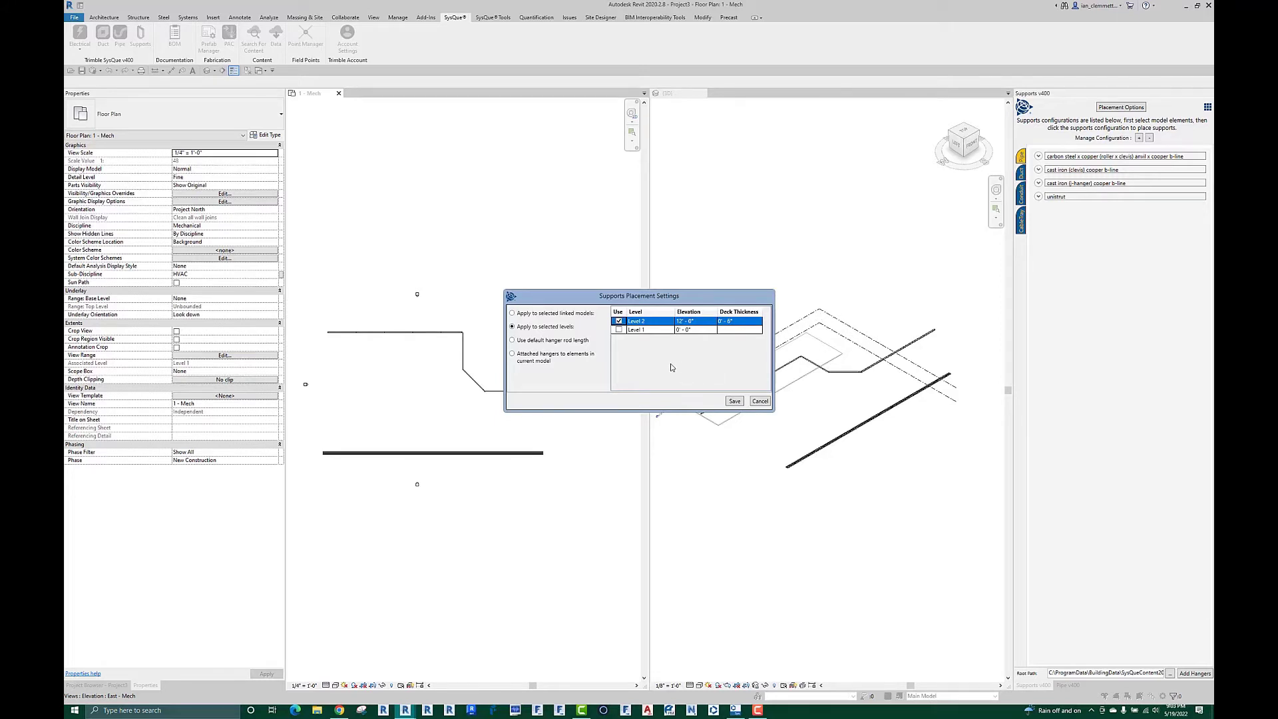
{"action": "left_click", "coordinate": [619, 321]}
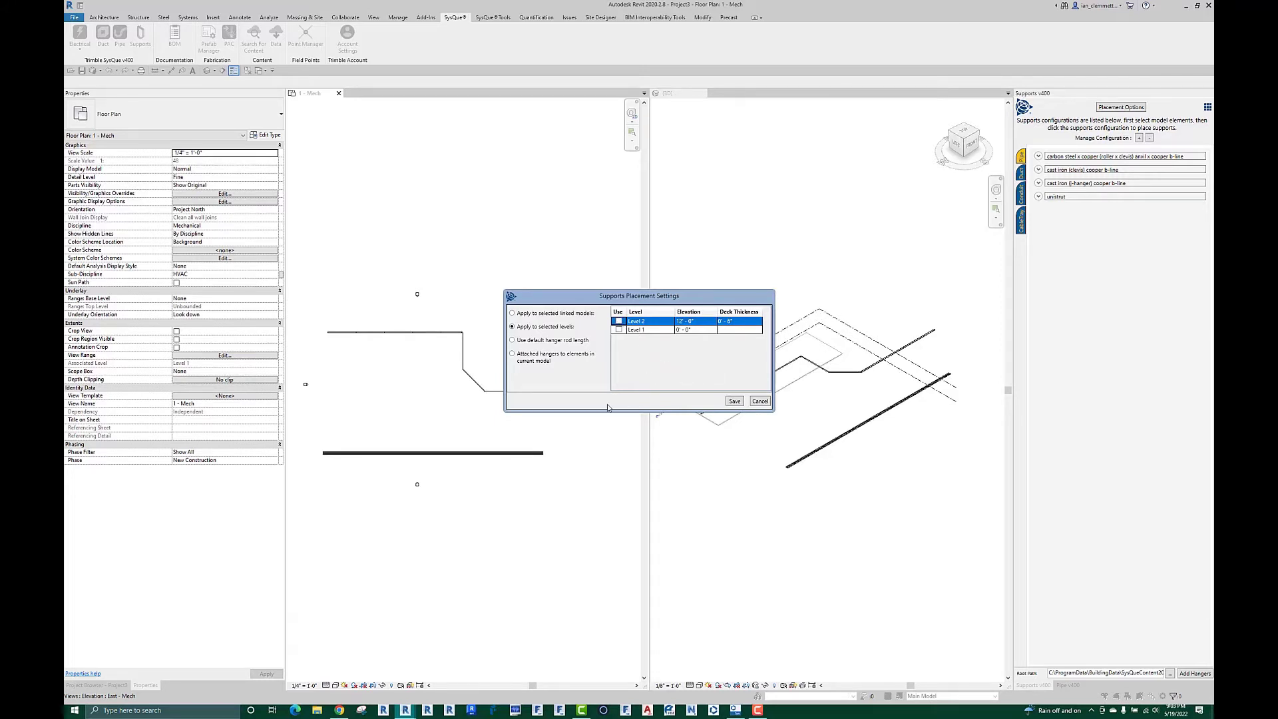
Step: Set supports placement to attach hangers to elements in the current model and save the setting
{"action": "left_click", "coordinate": [512, 354]}
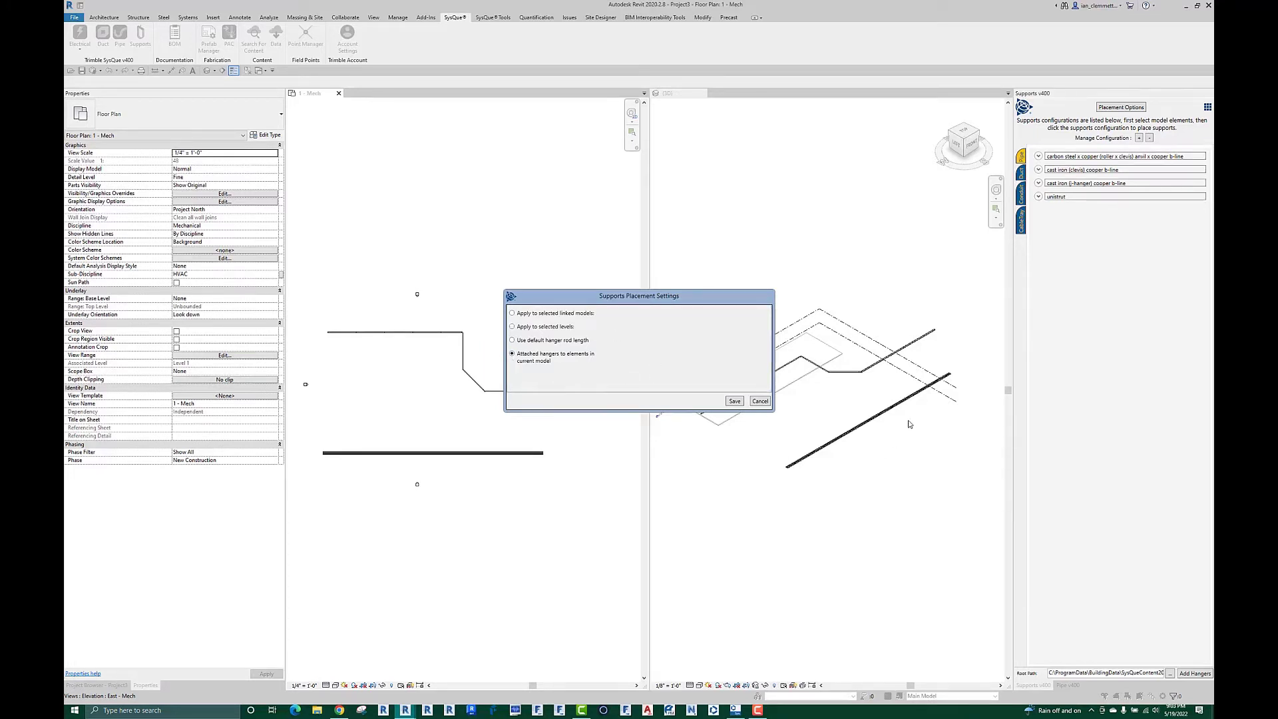
{"action": "left_click_drag", "start_coordinate": [667, 301], "coordinate": [578, 287]}
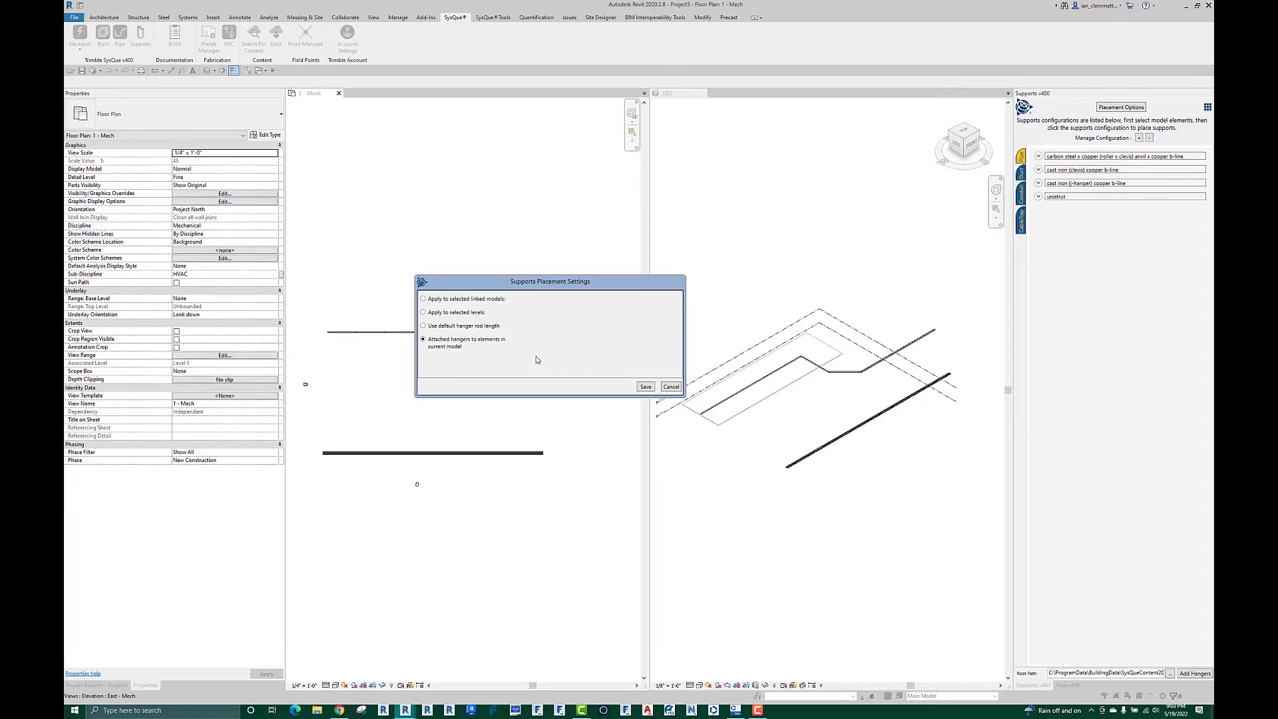
{"action": "left_click", "coordinate": [644, 387]}
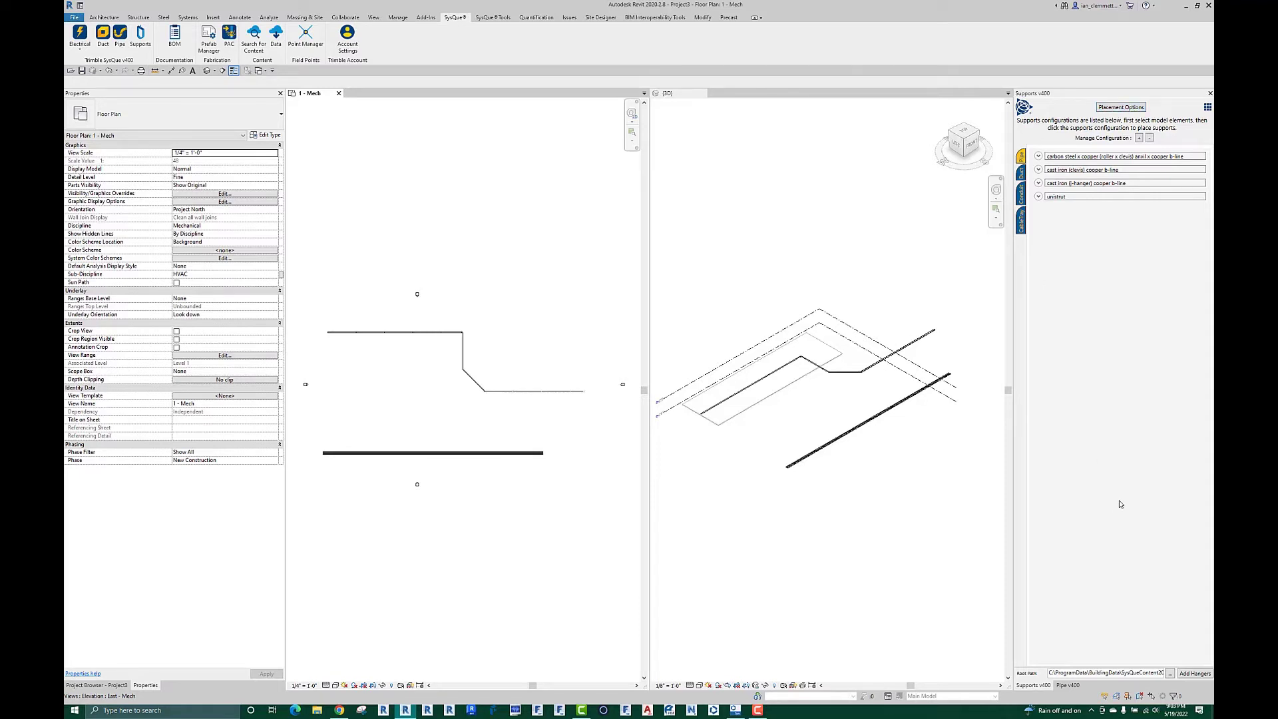
Step: Show the BuildingLayout category of the pipe system and open the library for adding fittings to it
{"action": "left_click", "coordinate": [1068, 686]}
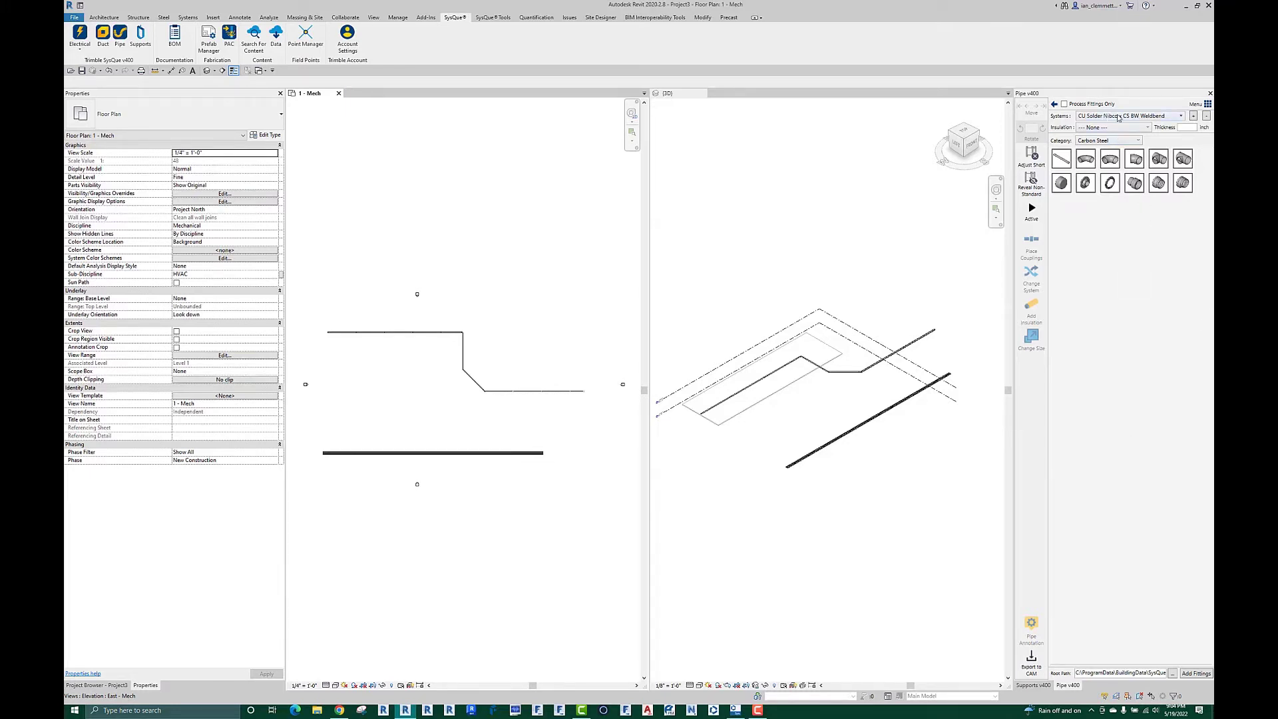
{"action": "left_click", "coordinate": [1122, 141]}
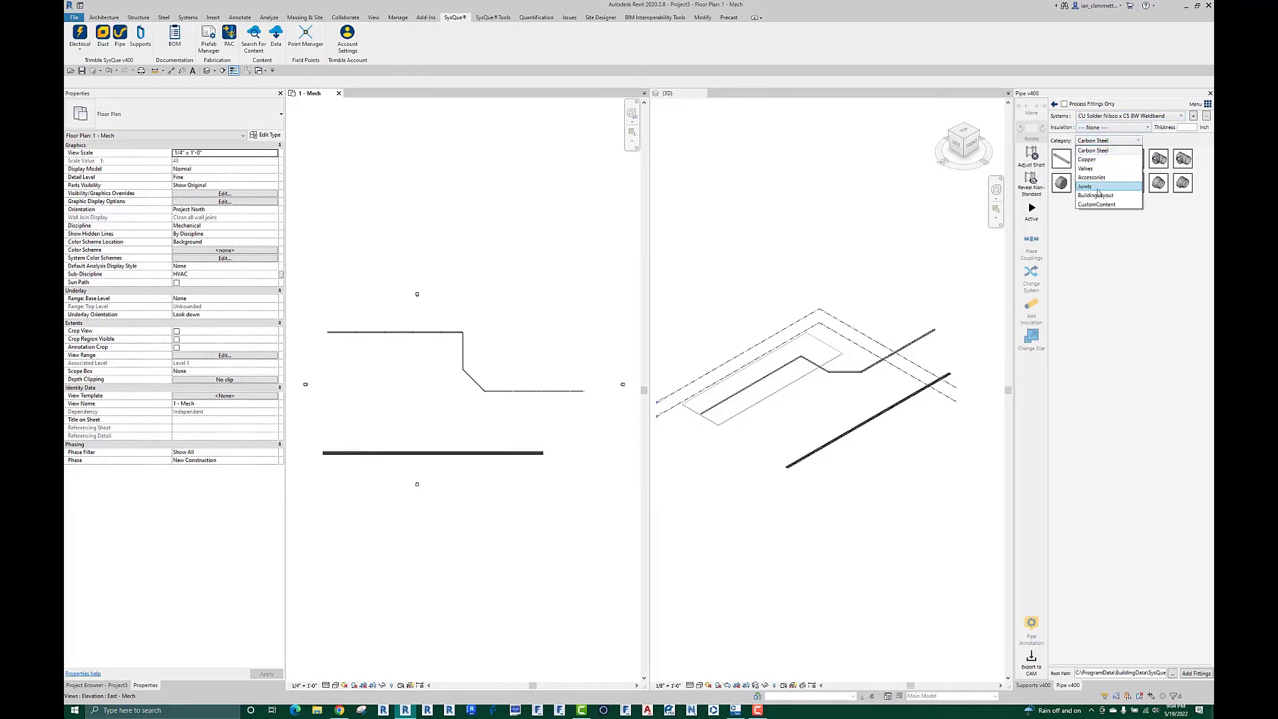
{"action": "left_click", "coordinate": [1096, 195]}
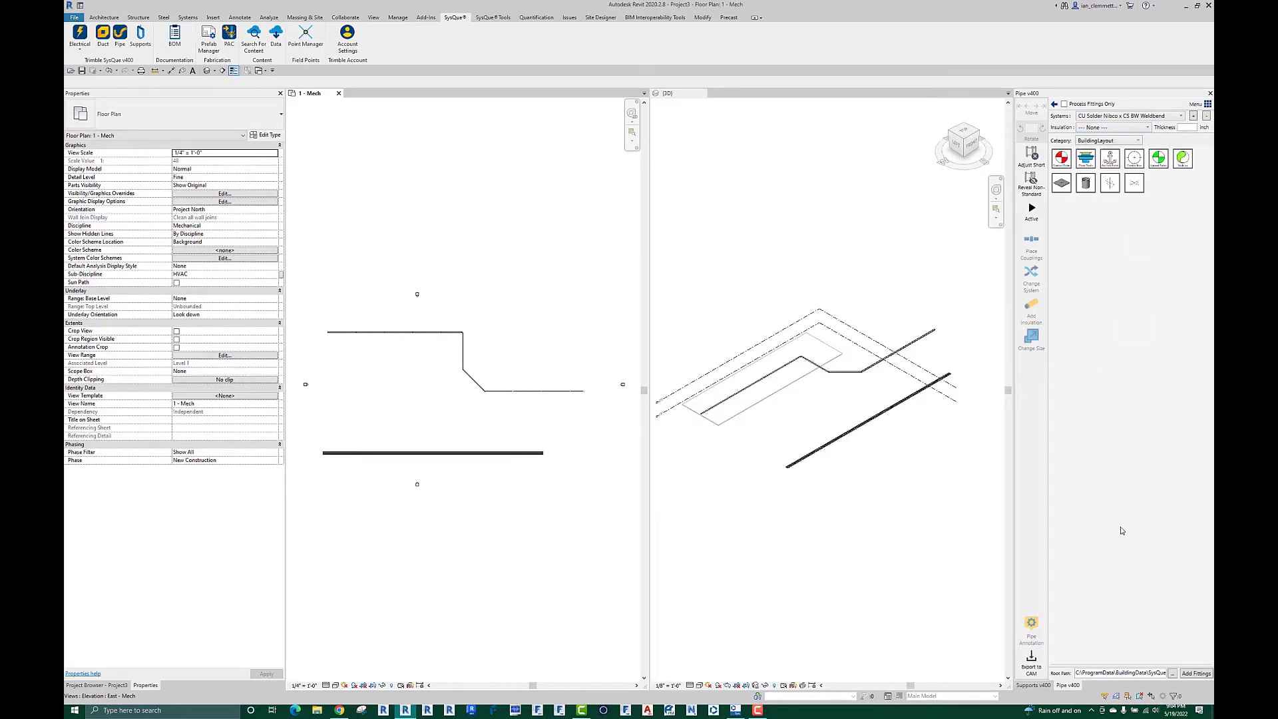
{"action": "left_click", "coordinate": [1195, 674]}
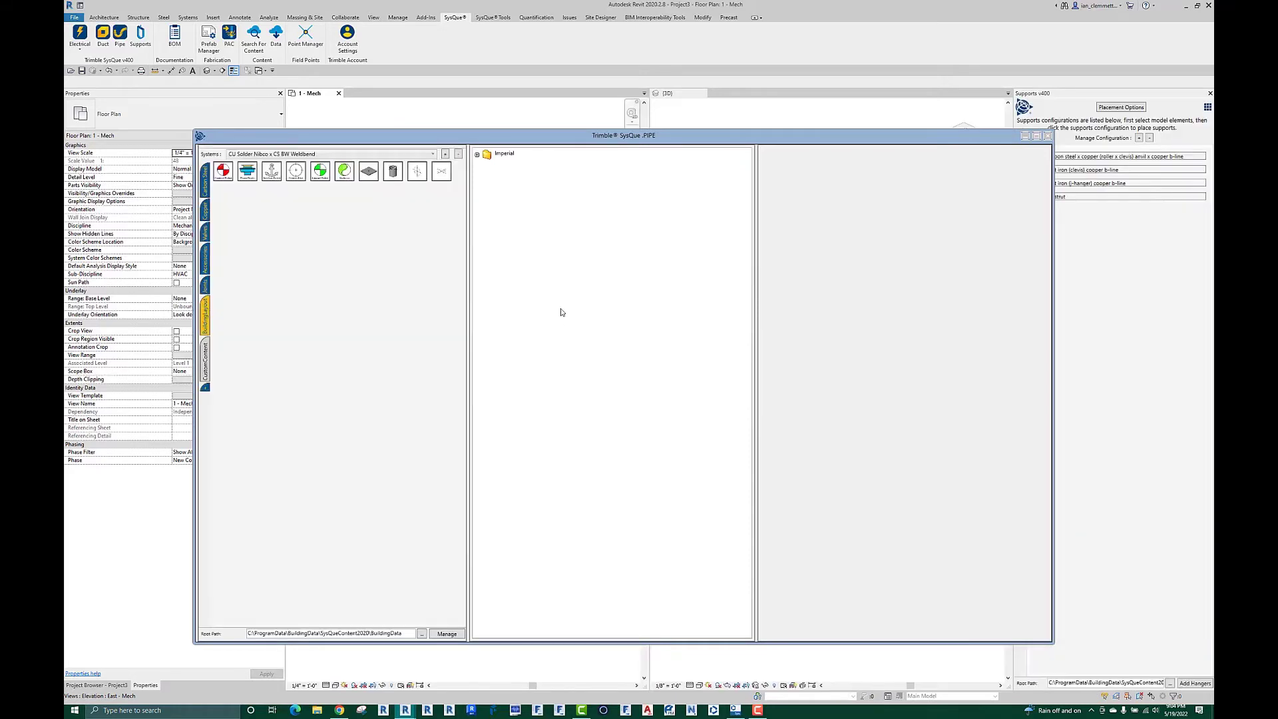
Step: Browse the Imperial Hangers library to Cooper B-Line, CS Pipe Supports, Carbon Steel, and show its Support families
{"action": "left_click", "coordinate": [477, 155]}
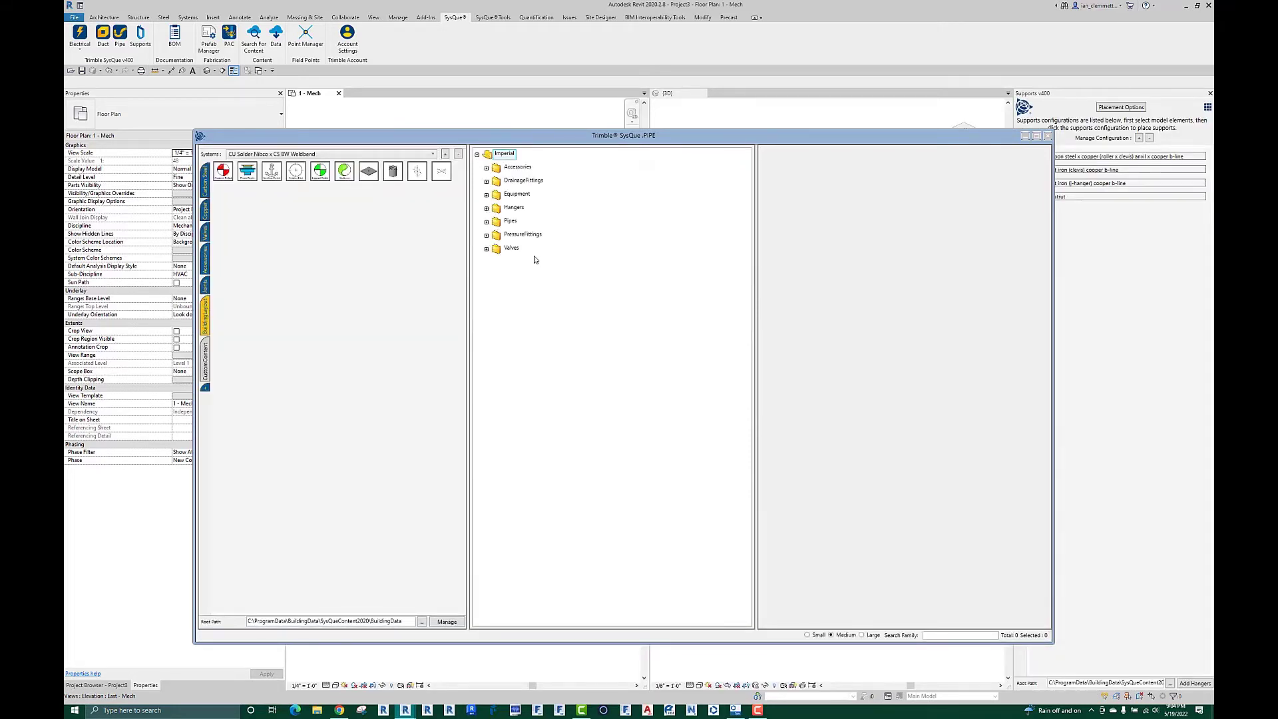
{"action": "left_click", "coordinate": [486, 208]}
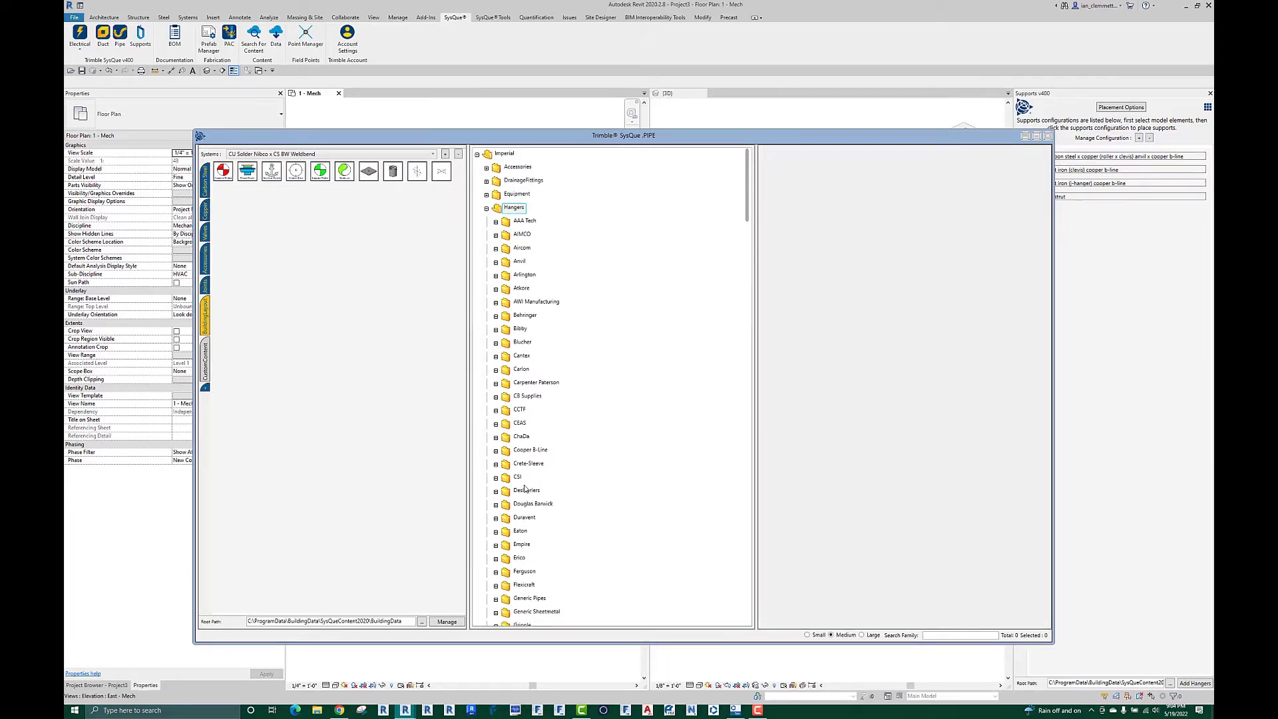
{"action": "left_click", "coordinate": [496, 452]}
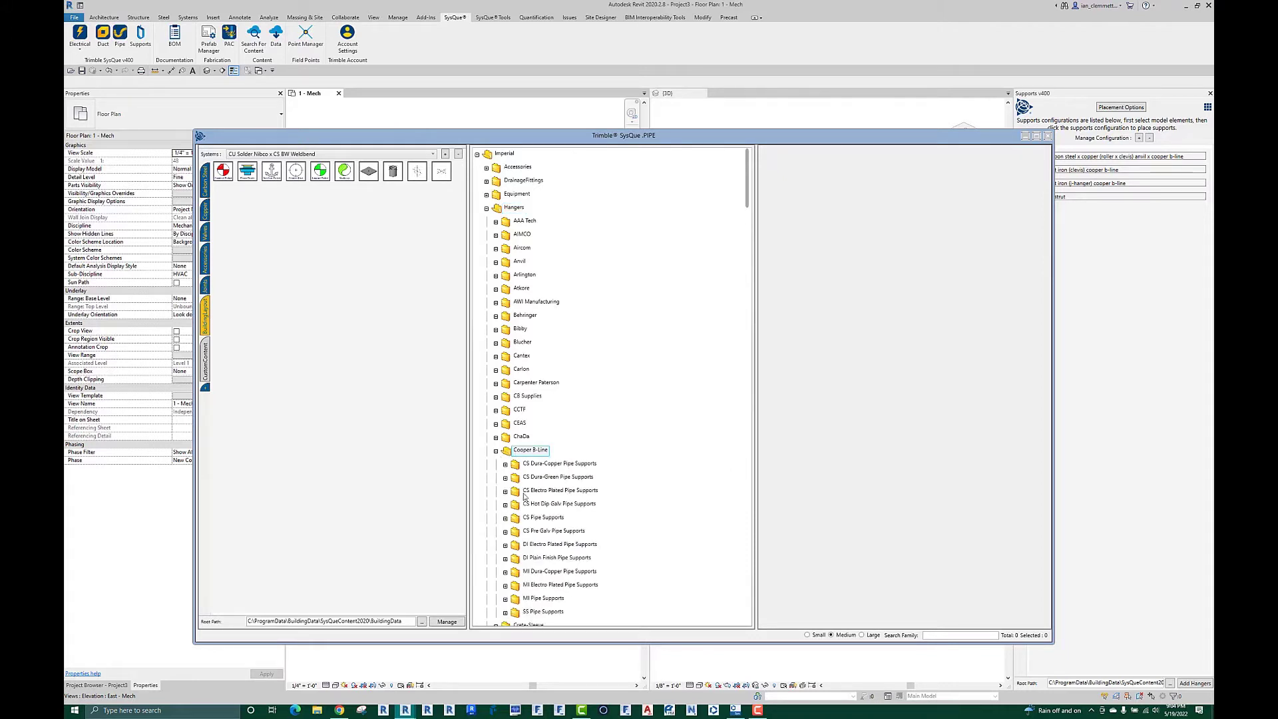
{"action": "left_click", "coordinate": [506, 520]}
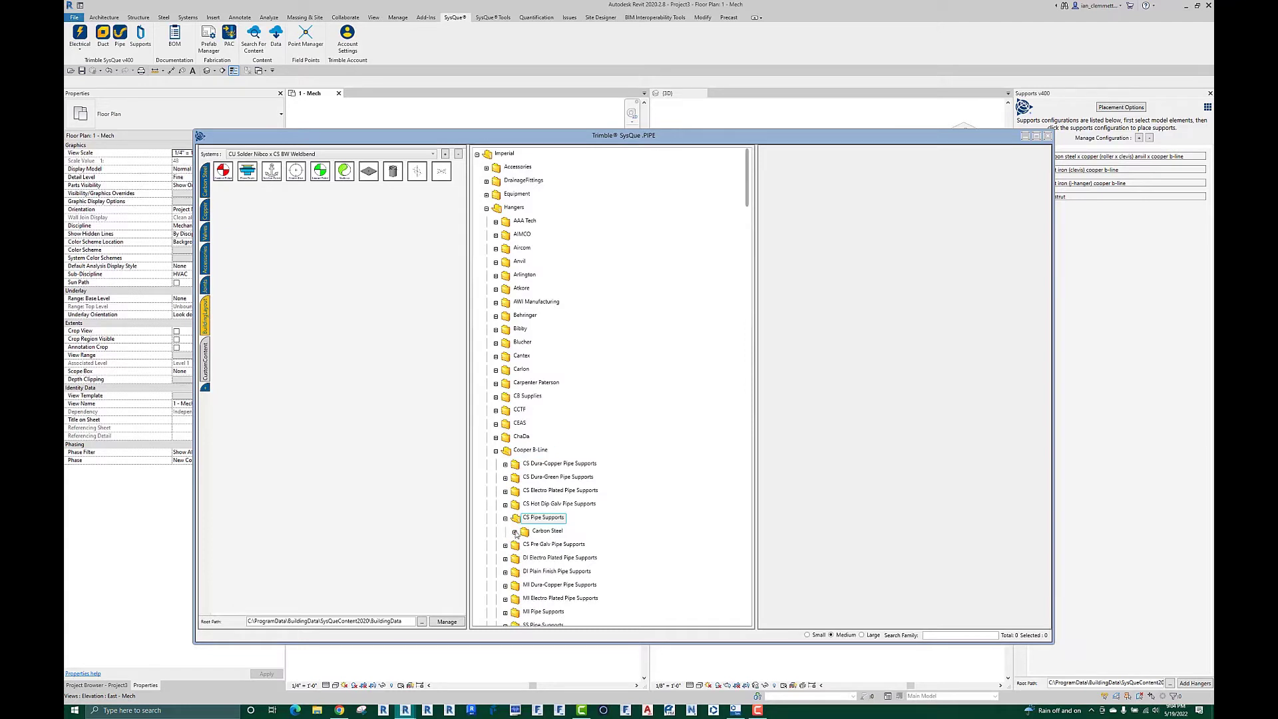
{"action": "left_click", "coordinate": [515, 533]}
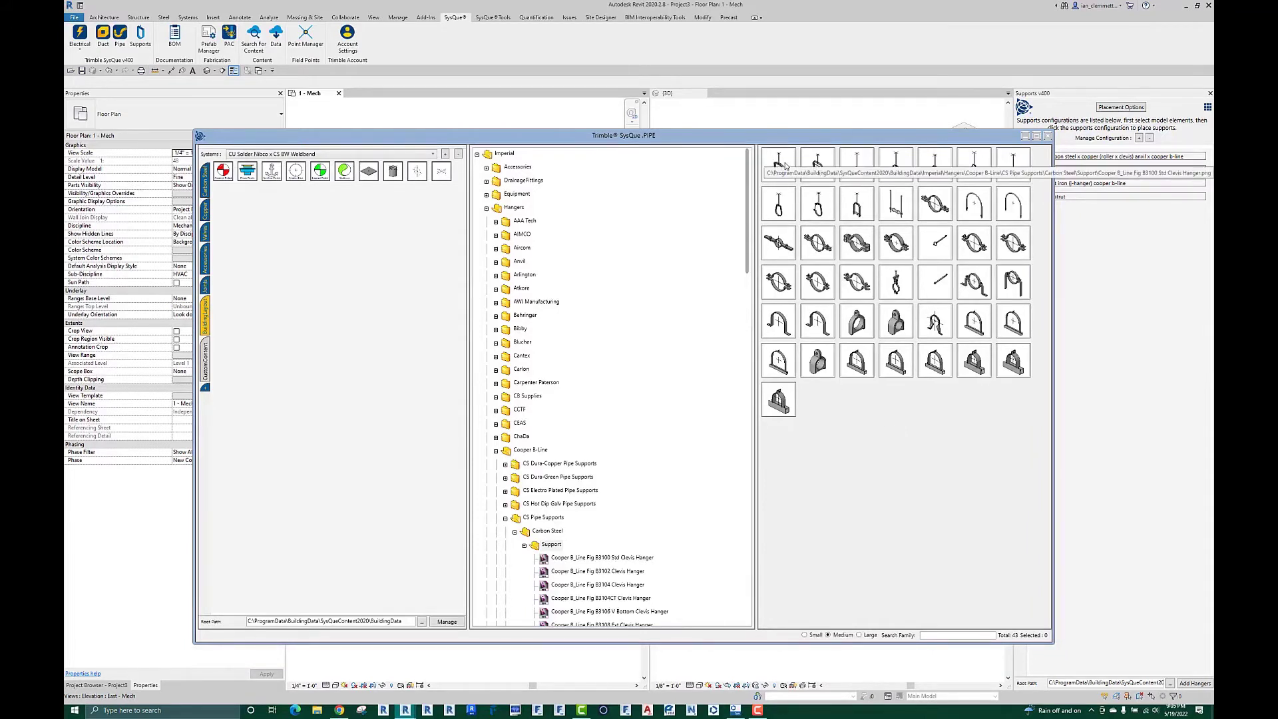
Step: Add the Cooper B_Line Fig B3100 Std Clevis Hanger to the BuildingLayout category with the Hanger option enabled, and close the library
{"action": "left_click_drag", "start_coordinate": [785, 165], "coordinate": [370, 381]}
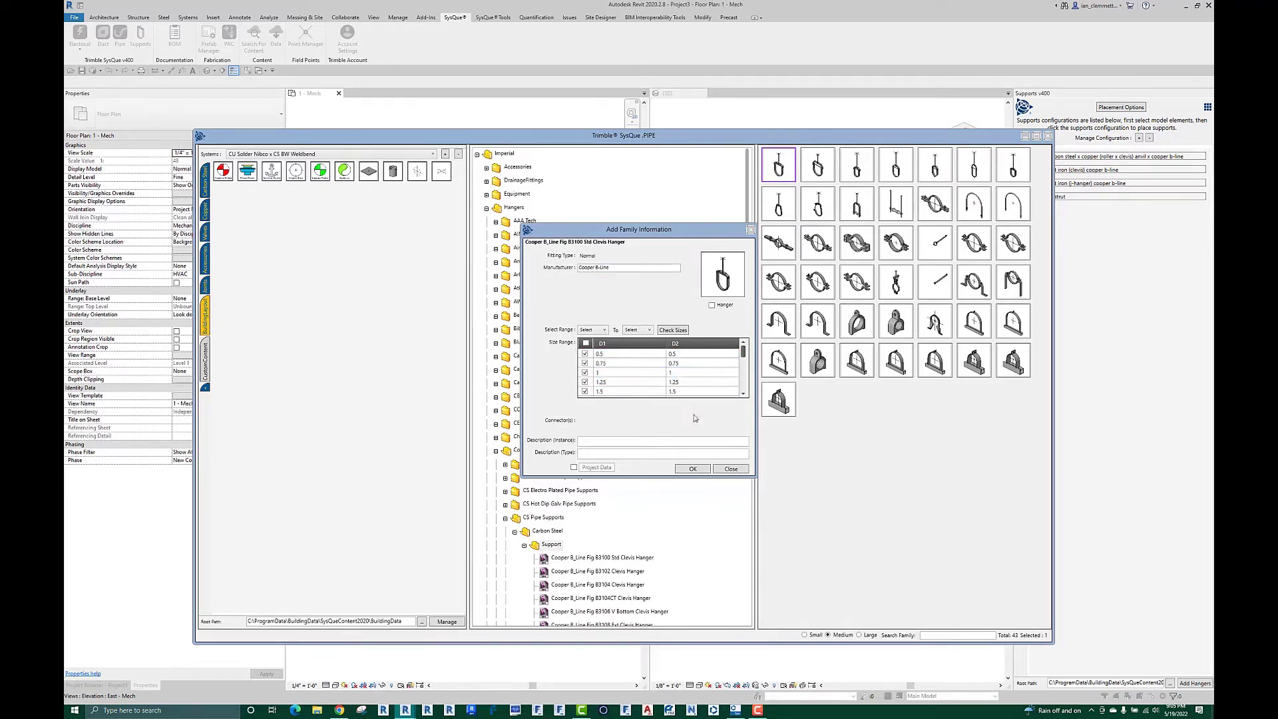
{"action": "mouse_move", "coordinate": [745, 362]}
{"action": "left_mouse_down"}
{"action": "mouse_move", "coordinate": [744, 393]}
{"action": "mouse_move", "coordinate": [744, 372]}
{"action": "left_mouse_up"}
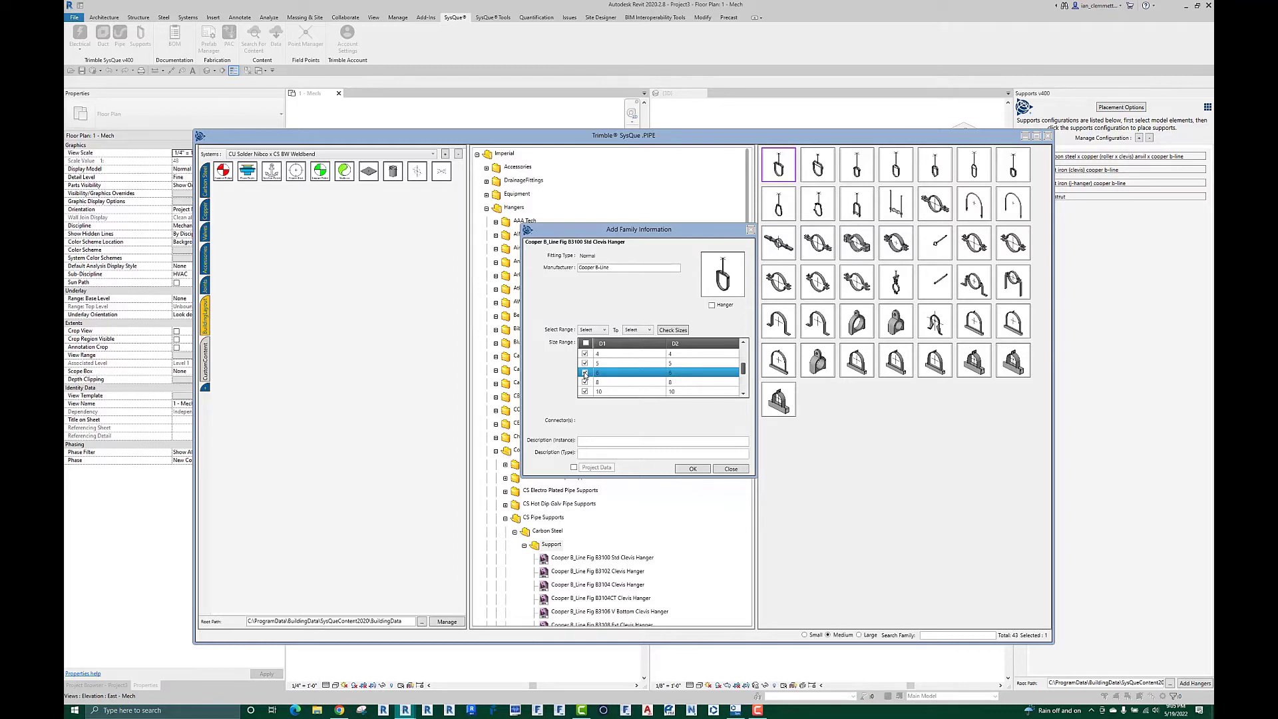
{"action": "left_click", "coordinate": [712, 305]}
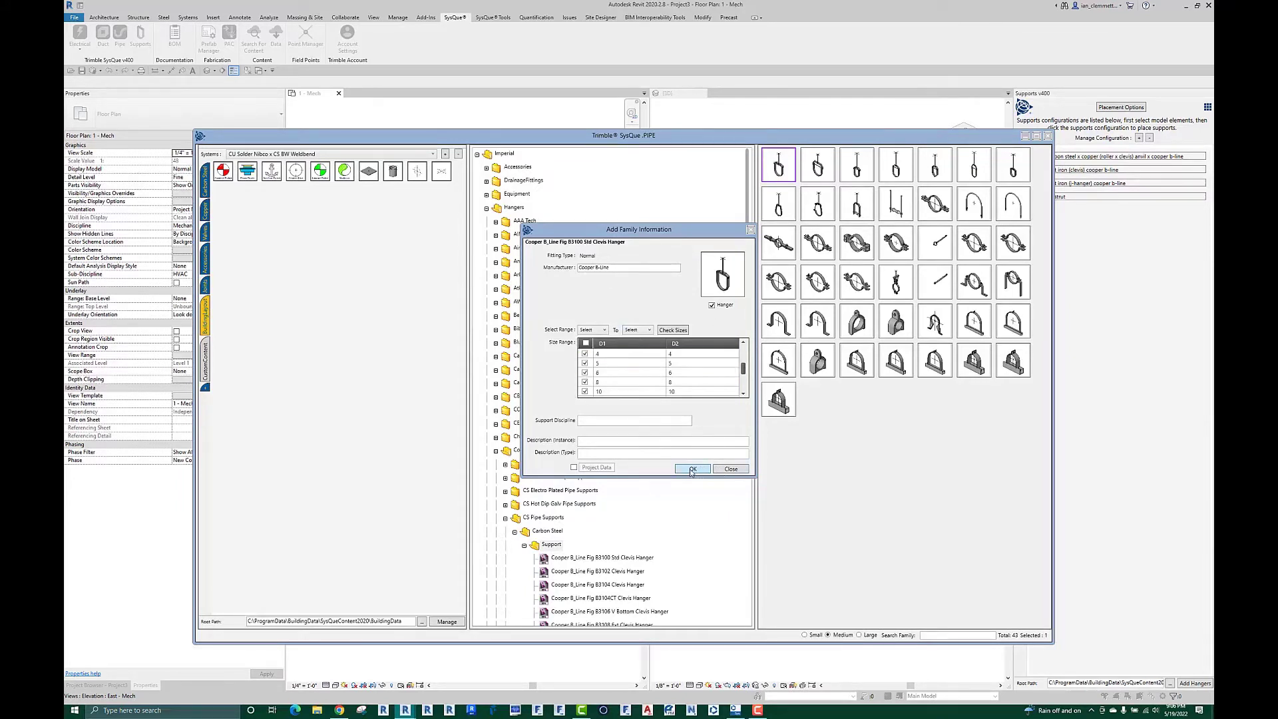
{"action": "key", "text": "Return"}
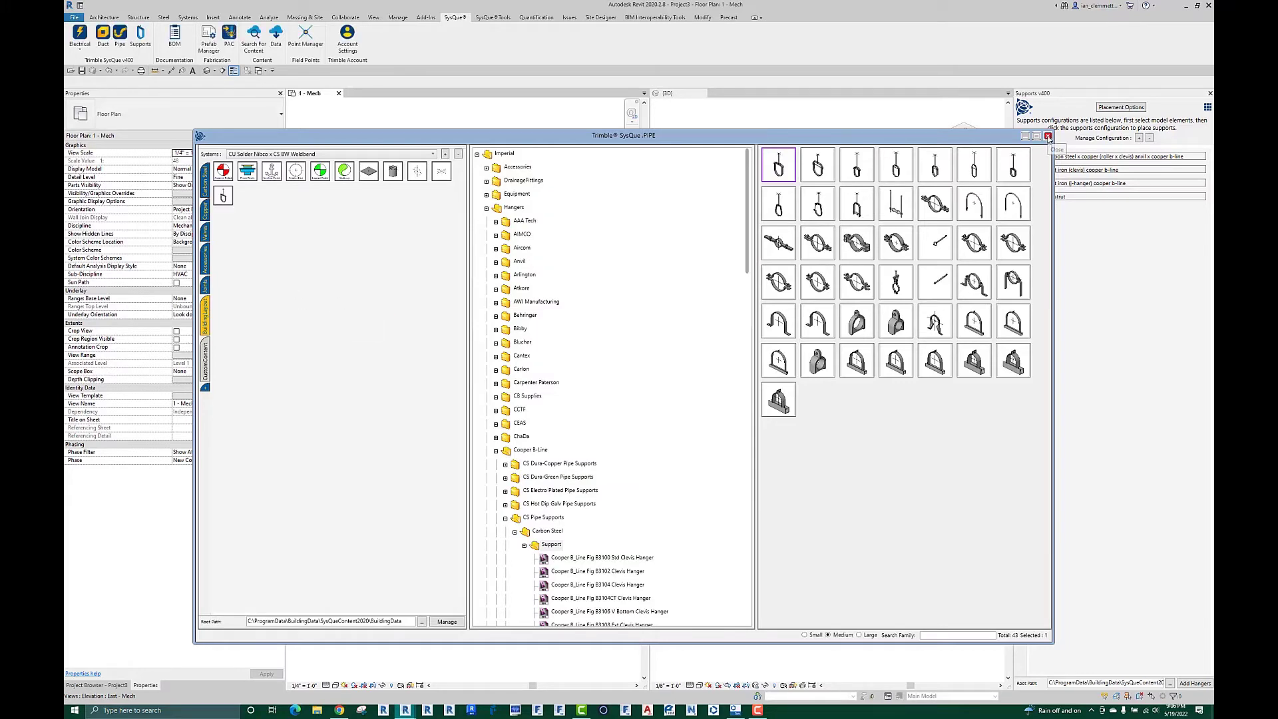
{"action": "left_click", "coordinate": [1048, 136]}
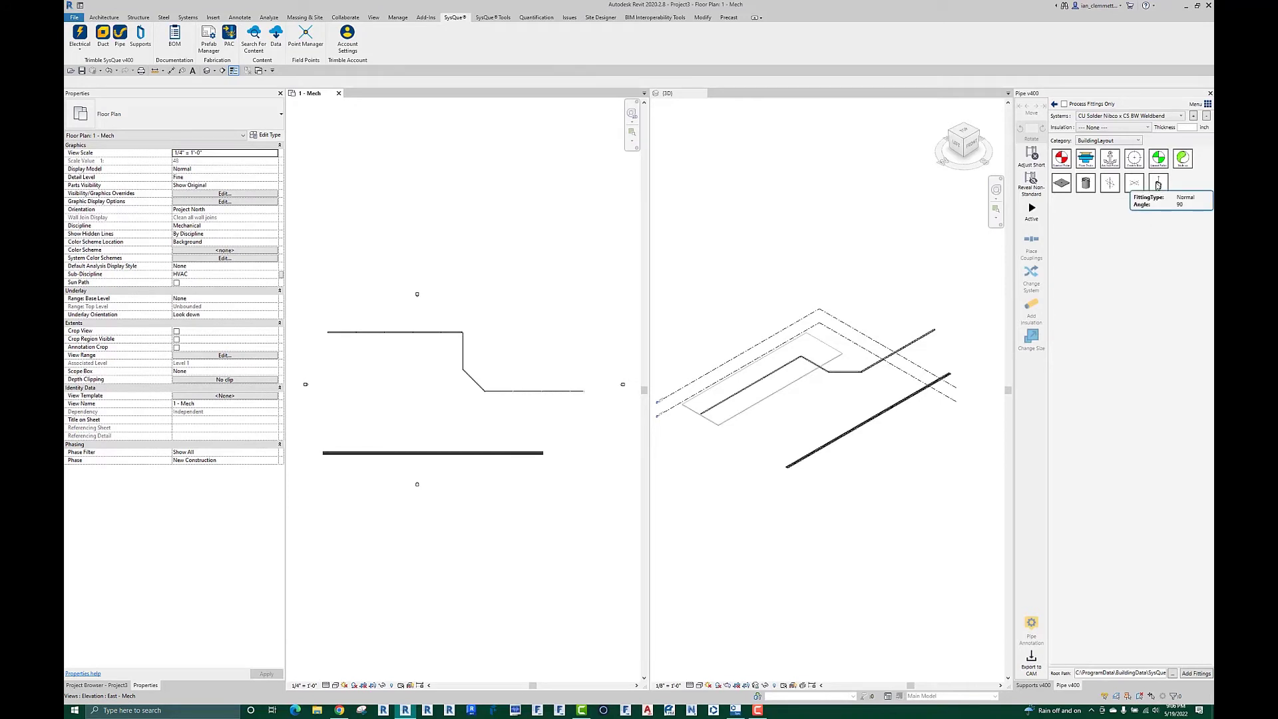
Step: Place the newly added clevis hanger on the upper horizontal pipe run beneath the slab and check it in 3D
{"action": "left_click", "coordinate": [1159, 185]}
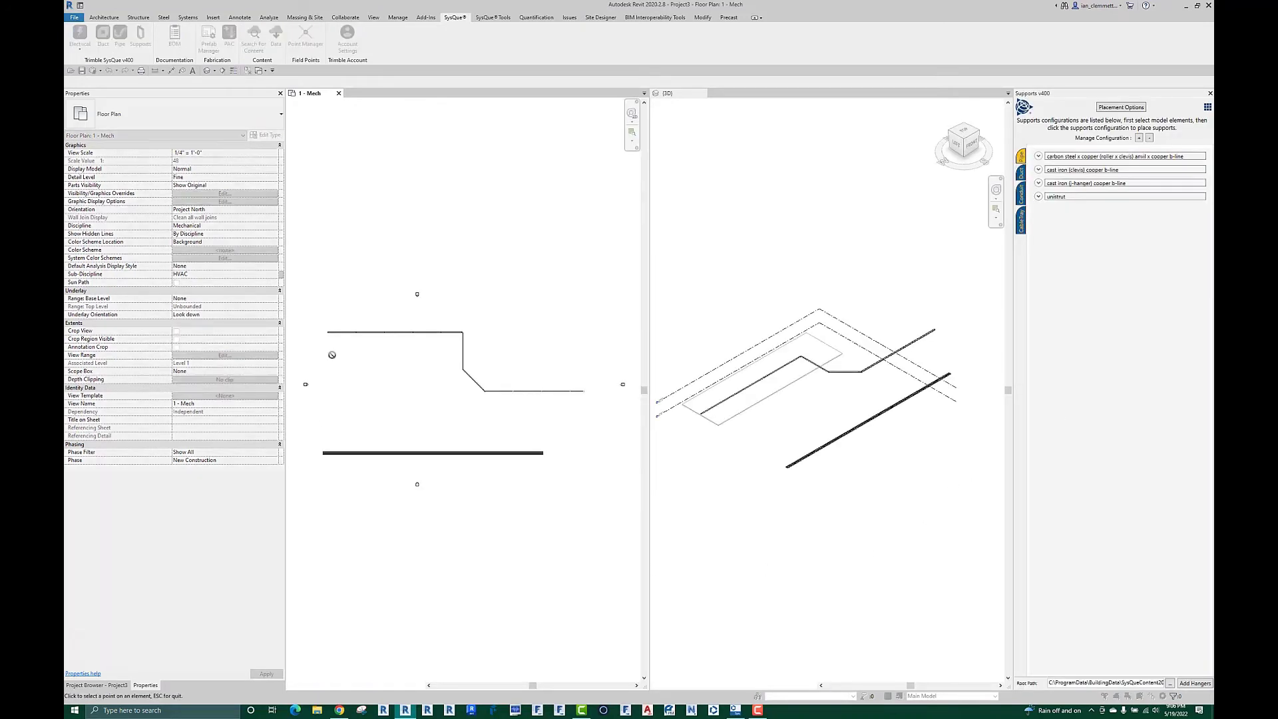
{"action": "scroll", "coordinate": [344, 335], "scroll_direction": "up", "scroll_amount": 5}
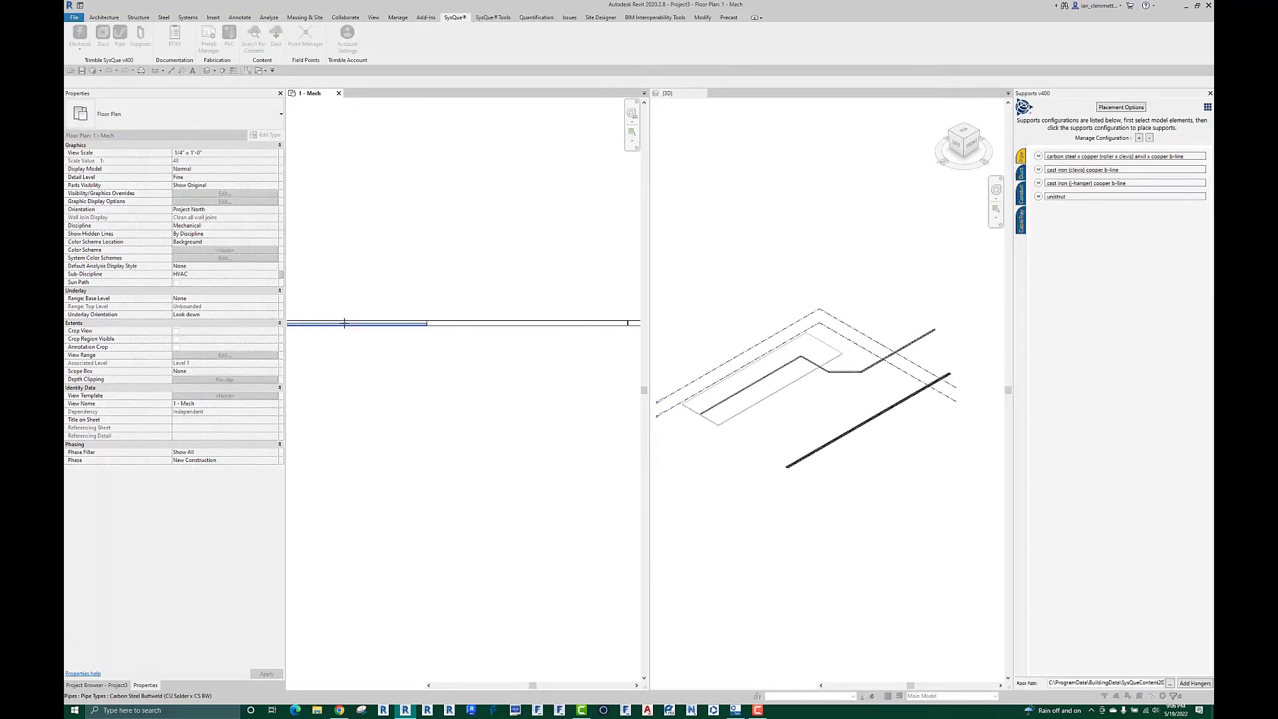
{"action": "left_click", "coordinate": [344, 323]}
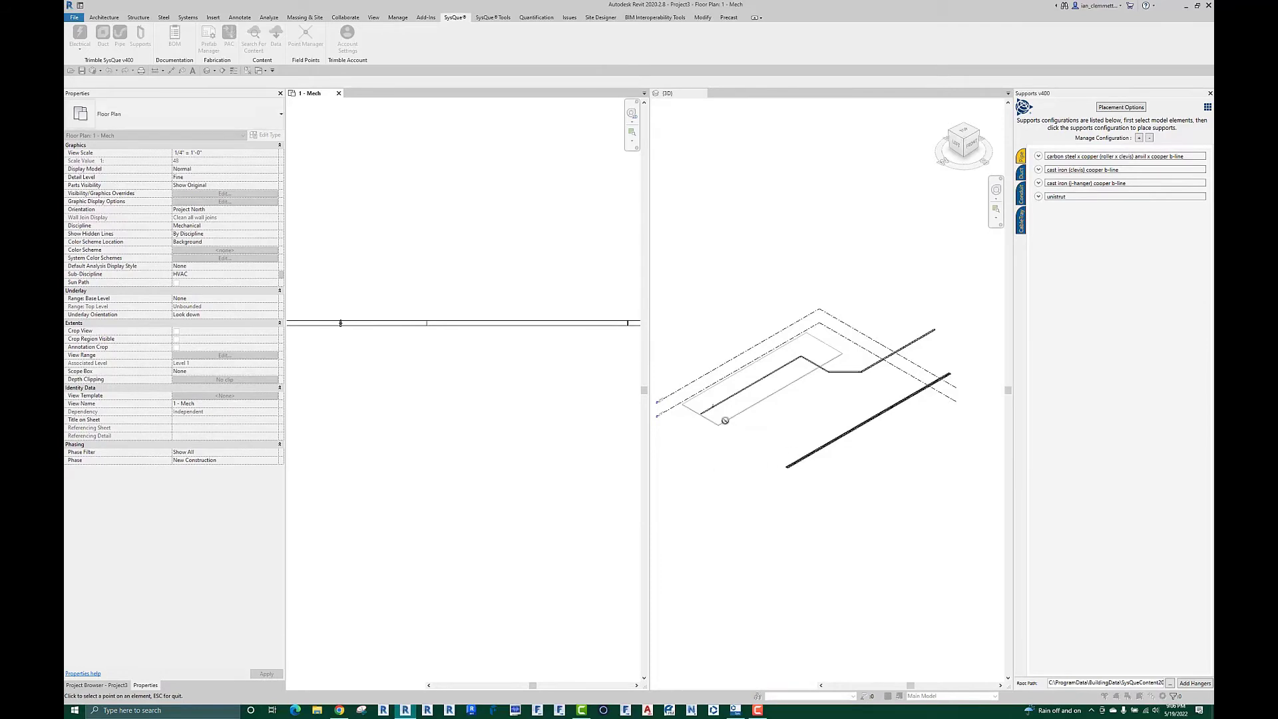
{"action": "scroll", "coordinate": [715, 416], "scroll_direction": "up", "scroll_amount": 2}
{"action": "scroll", "coordinate": [715, 416], "scroll_direction": "up", "scroll_amount": 2}
{"action": "scroll", "coordinate": [711, 370], "scroll_direction": "up", "scroll_amount": 1}
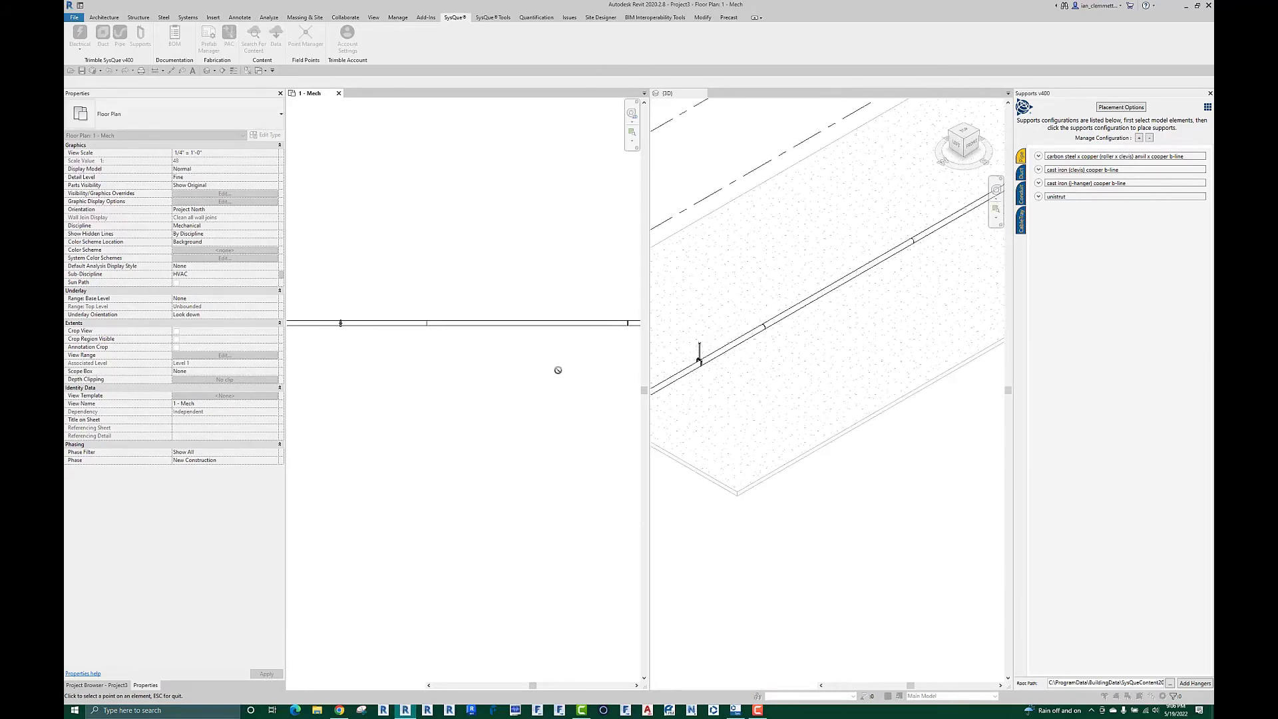
Step: Place another clevis hanger on the diagonal pipe segment in the plan and check it in 3D
{"action": "scroll", "coordinate": [548, 385], "scroll_direction": "down", "scroll_amount": 7}
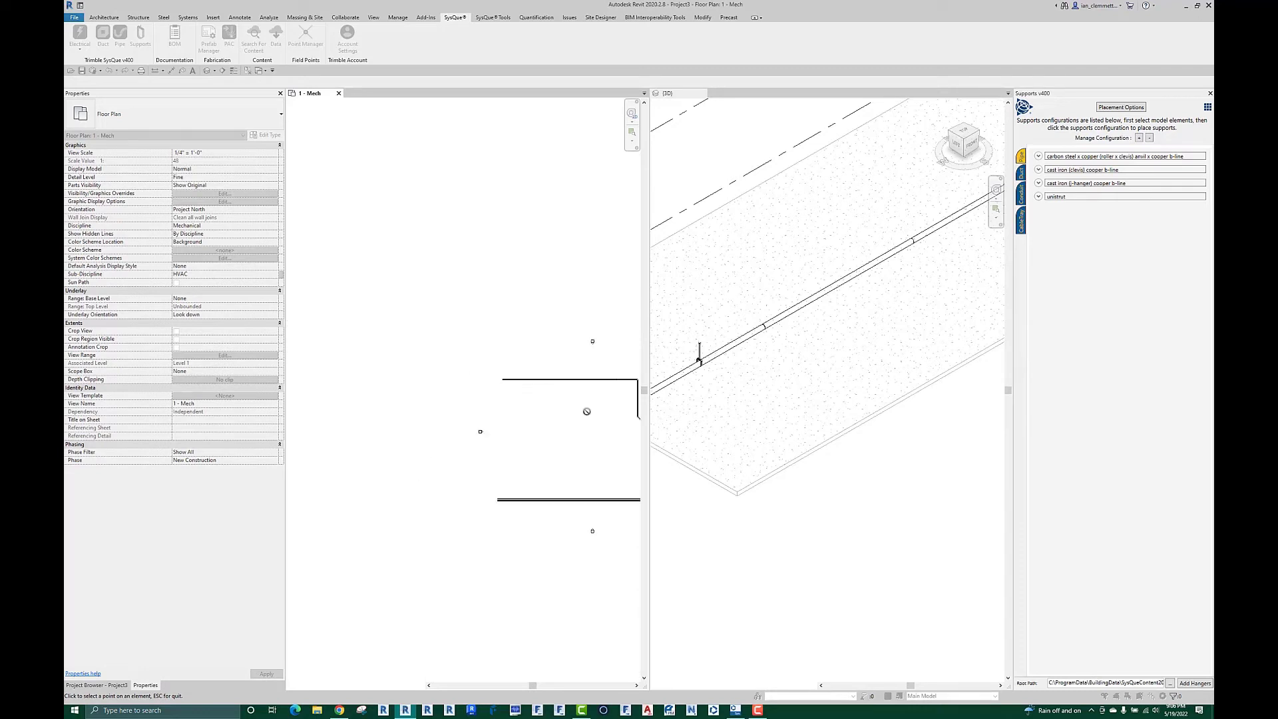
{"action": "middle_click_drag", "start_coordinate": [586, 414], "coordinate": [437, 385]}
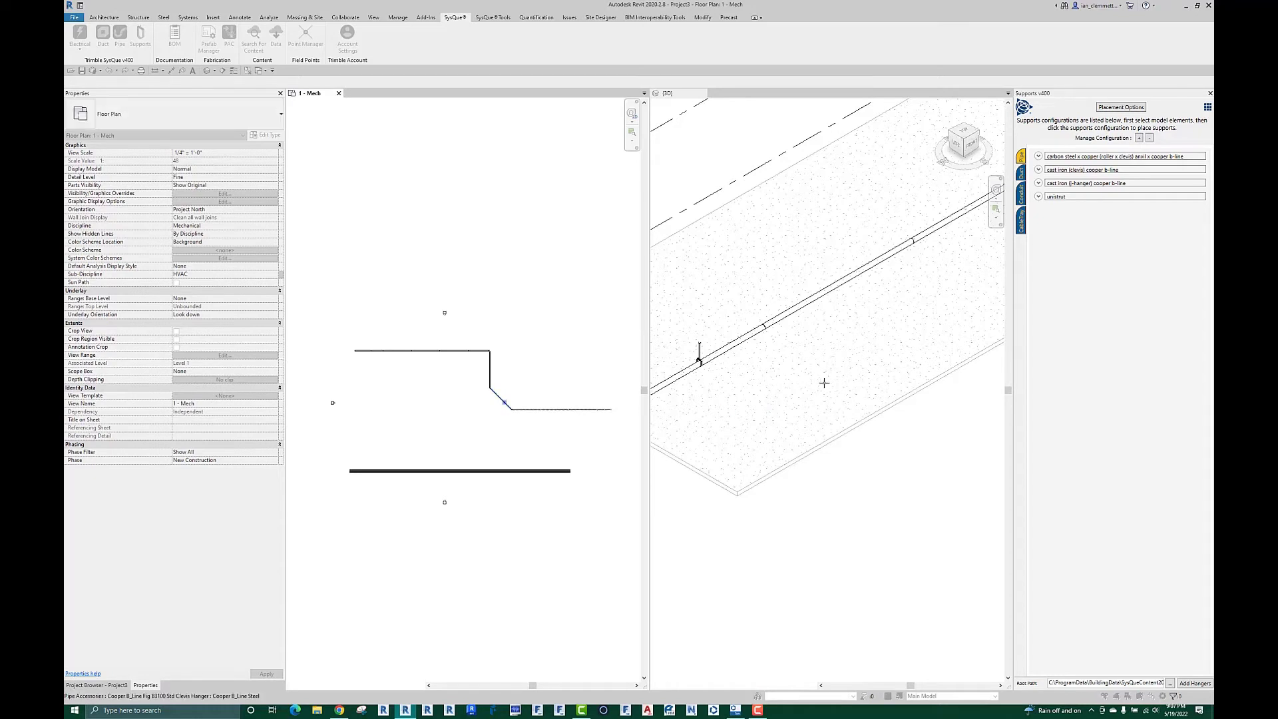
{"action": "scroll", "coordinate": [826, 376], "scroll_direction": "down", "scroll_amount": 4}
{"action": "left_click", "coordinate": [779, 388]}
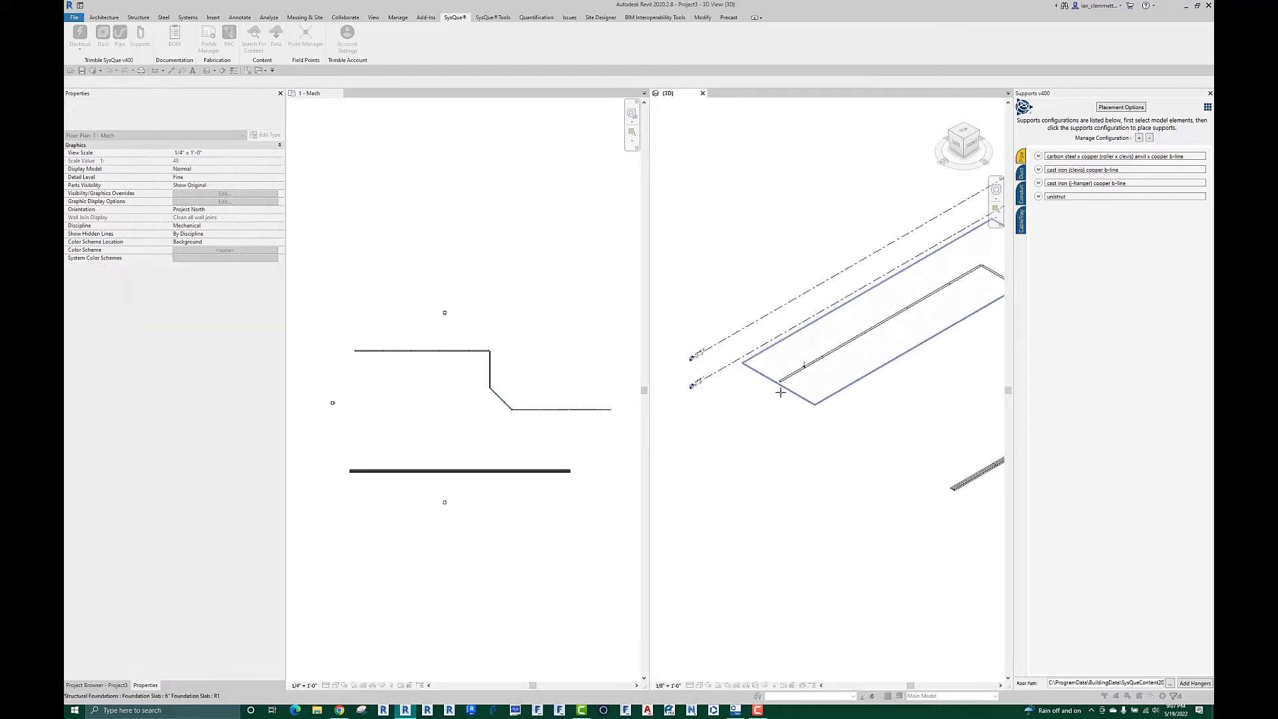
{"action": "middle_click_drag", "start_coordinate": [927, 386], "coordinate": [759, 442]}
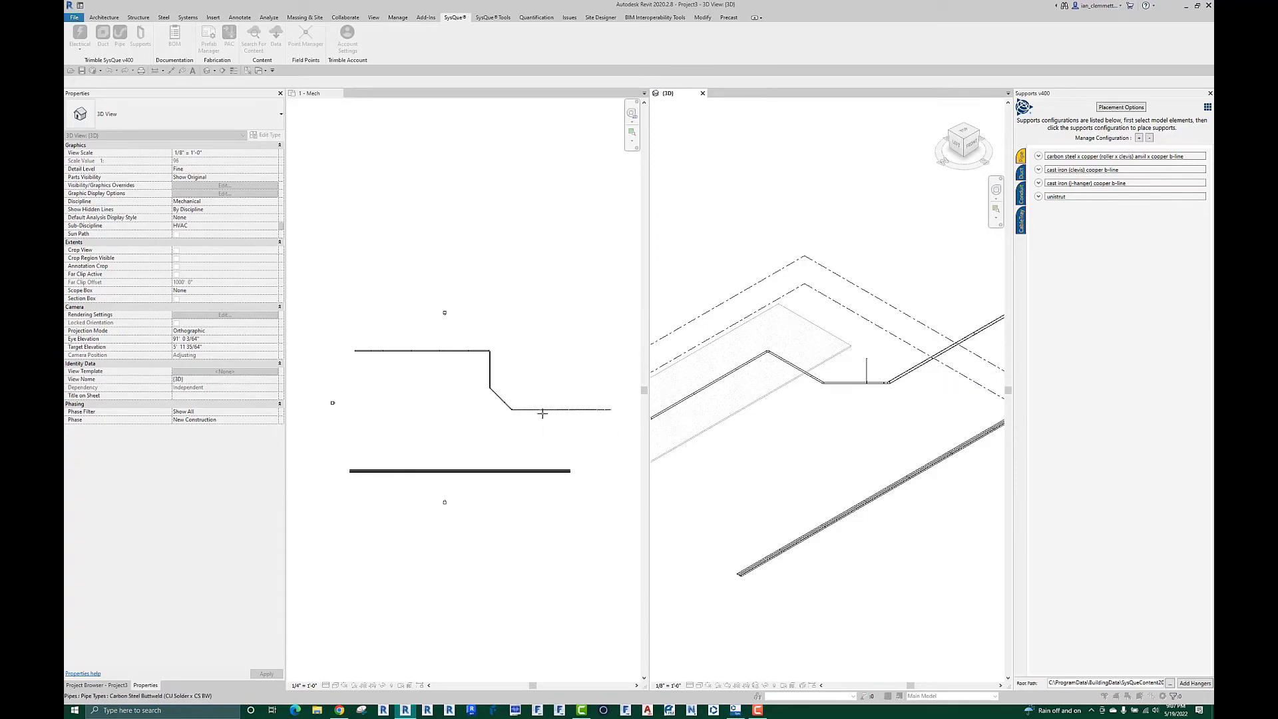
Step: Place a clevis hanger on the lower horizontal pipe run just past the diagonal segment
{"action": "scroll", "coordinate": [533, 407], "scroll_direction": "up", "scroll_amount": 4}
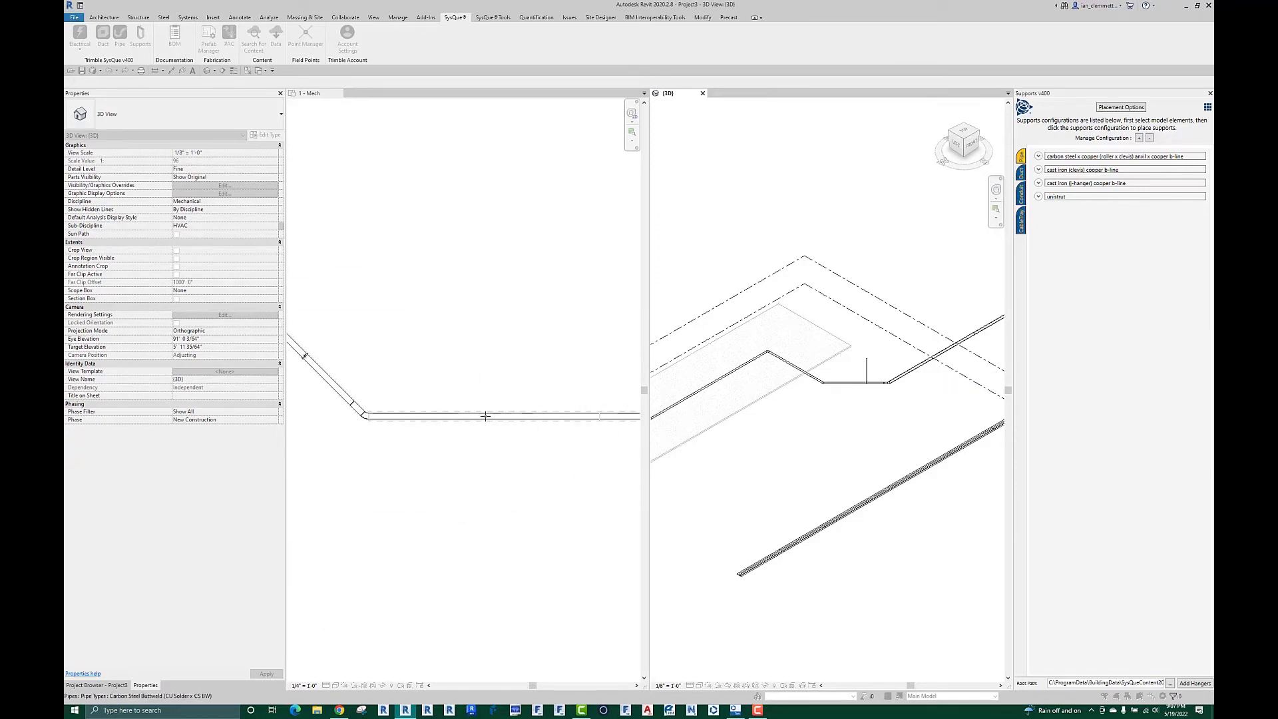
{"action": "left_click", "coordinate": [520, 374]}
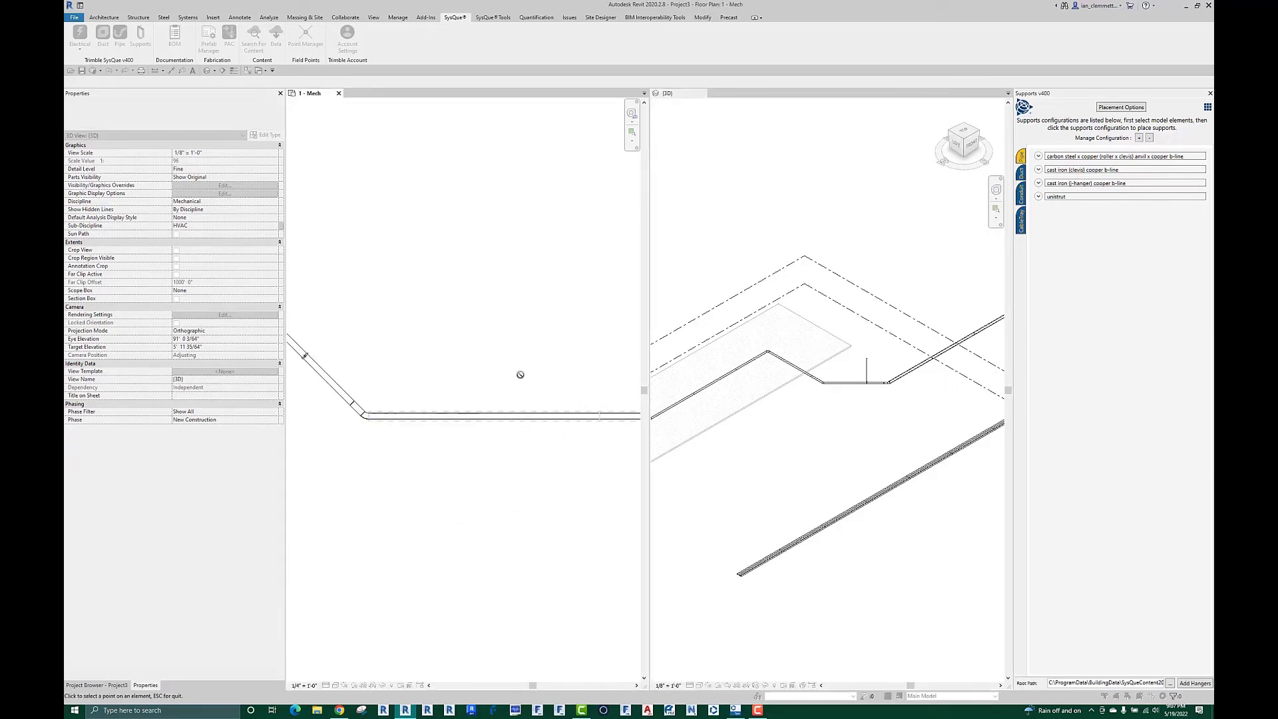
{"action": "left_click", "coordinate": [498, 416]}
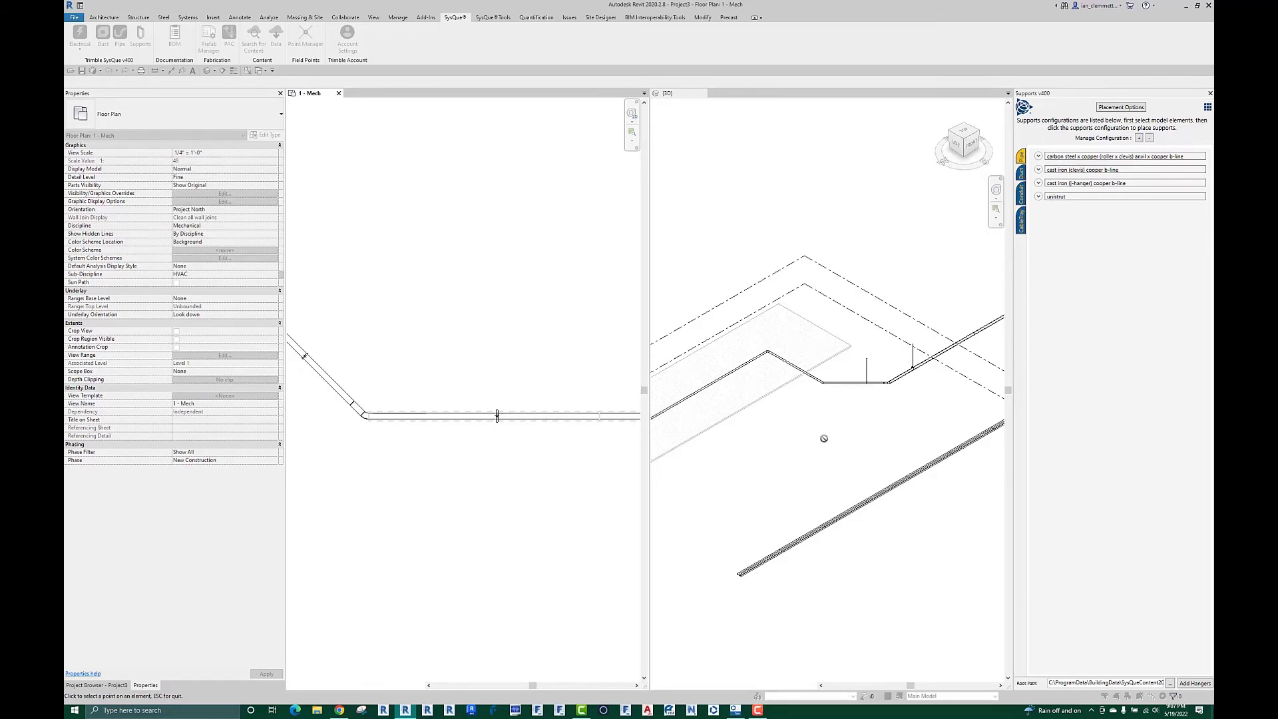
Step: End the clevis placement and browse the Imperial hanger library to UniStrut, CS Pipe Trapeze Hangers, Carbon Steel, Support
{"action": "key", "text": "Escape"}
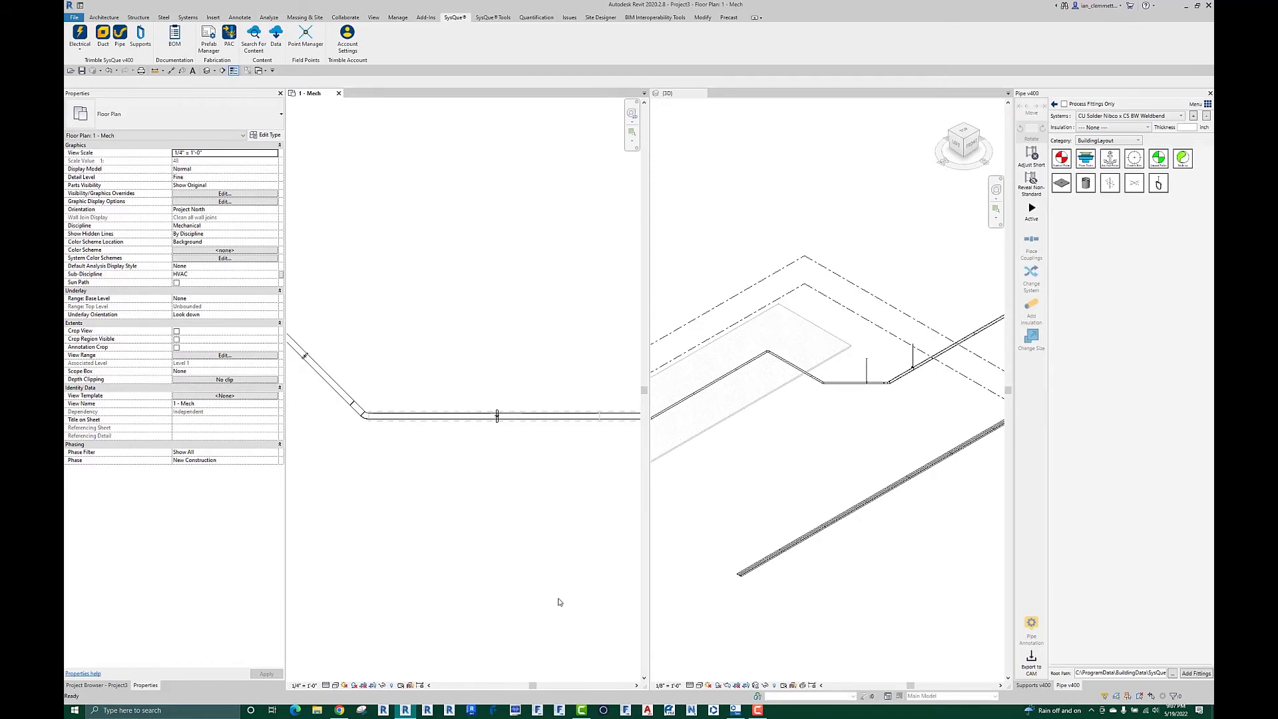
{"action": "middle_click_drag", "start_coordinate": [508, 619], "coordinate": [552, 303]}
{"action": "middle_click_drag", "start_coordinate": [543, 513], "coordinate": [523, 366]}
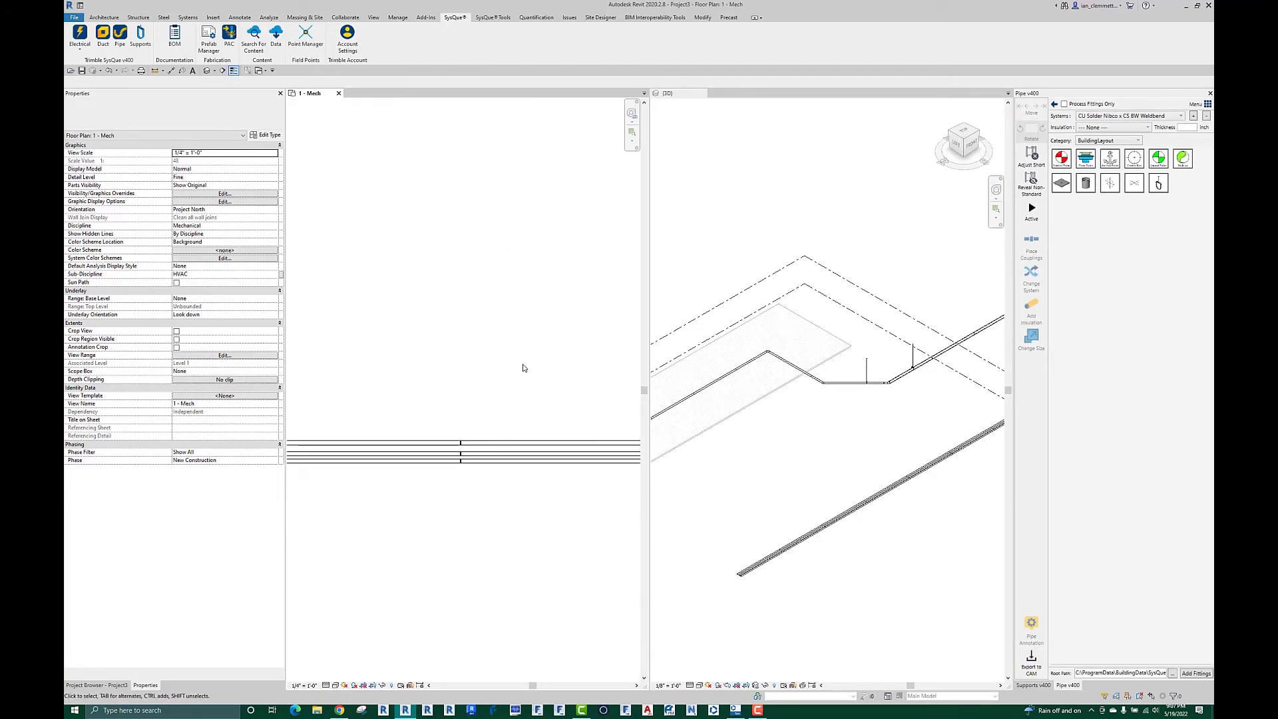
{"action": "left_click", "coordinate": [1196, 674]}
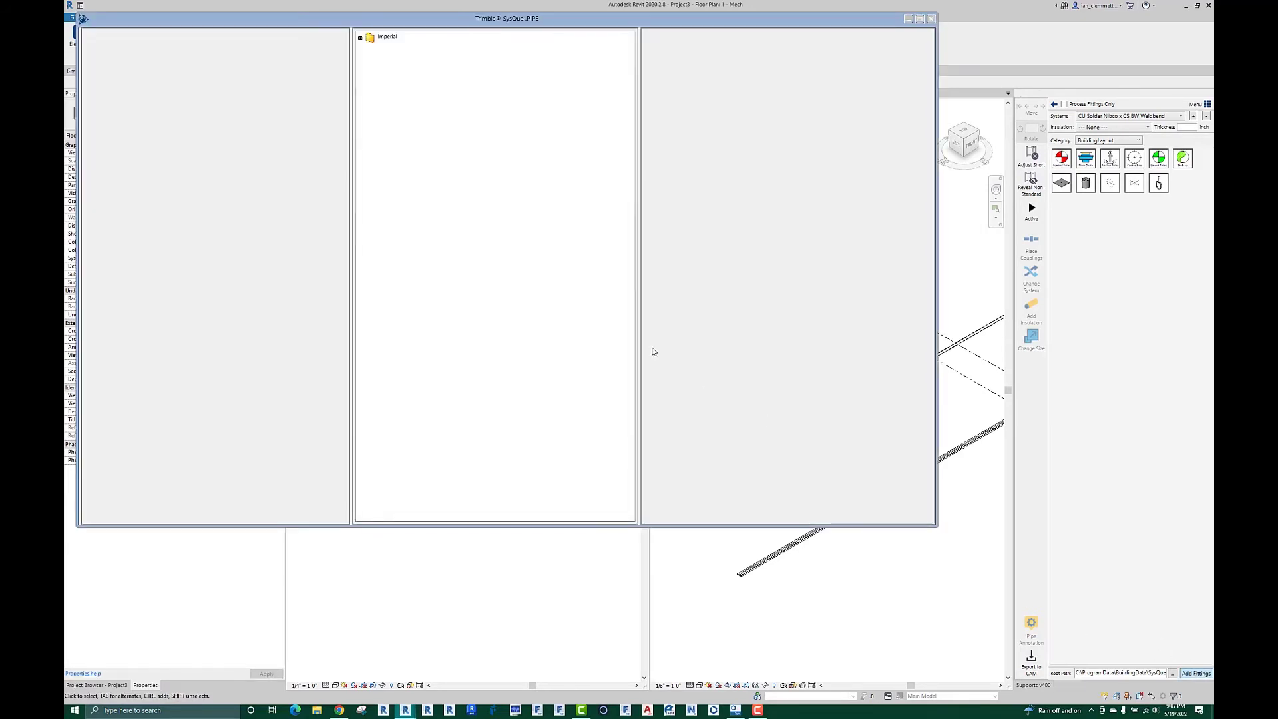
{"action": "left_click", "coordinate": [360, 38]}
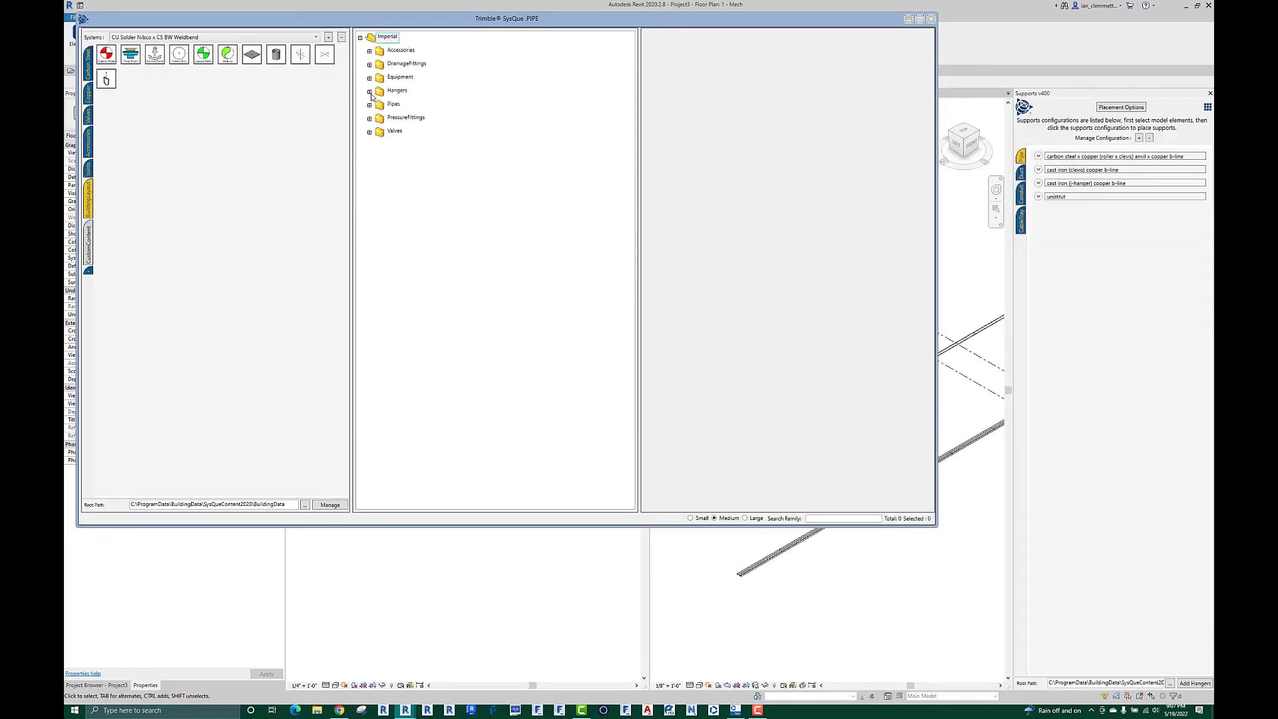
{"action": "left_click", "coordinate": [370, 92]}
{"action": "left_click_drag", "start_coordinate": [631, 103], "coordinate": [624, 506]}
{"action": "left_click", "coordinate": [379, 433]}
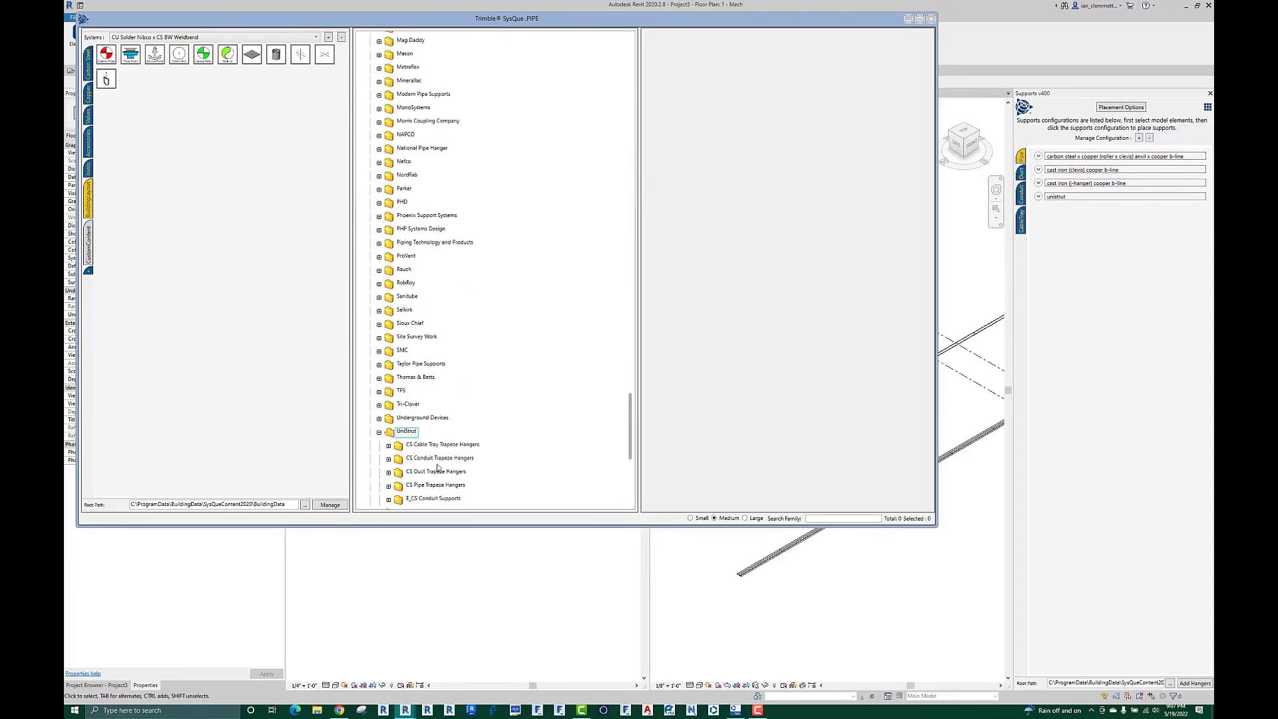
{"action": "scroll", "coordinate": [464, 452], "scroll_direction": "down", "scroll_amount": 1}
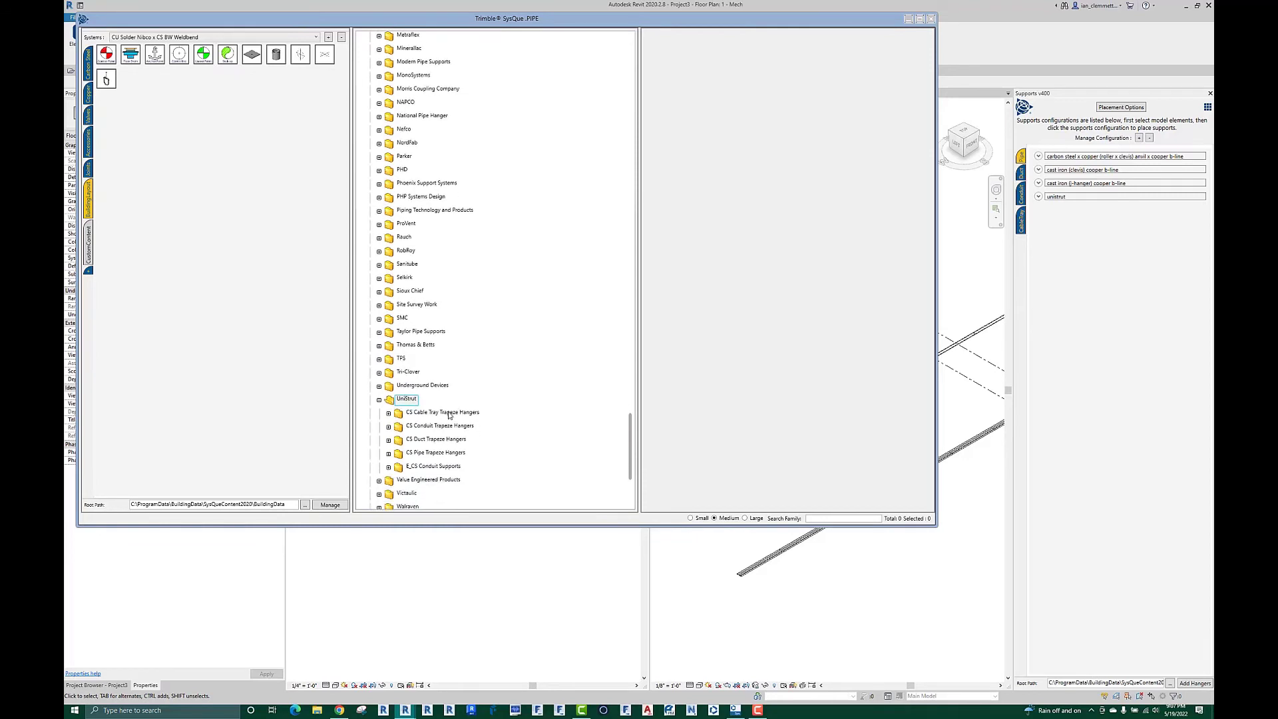
{"action": "left_click", "coordinate": [389, 455]}
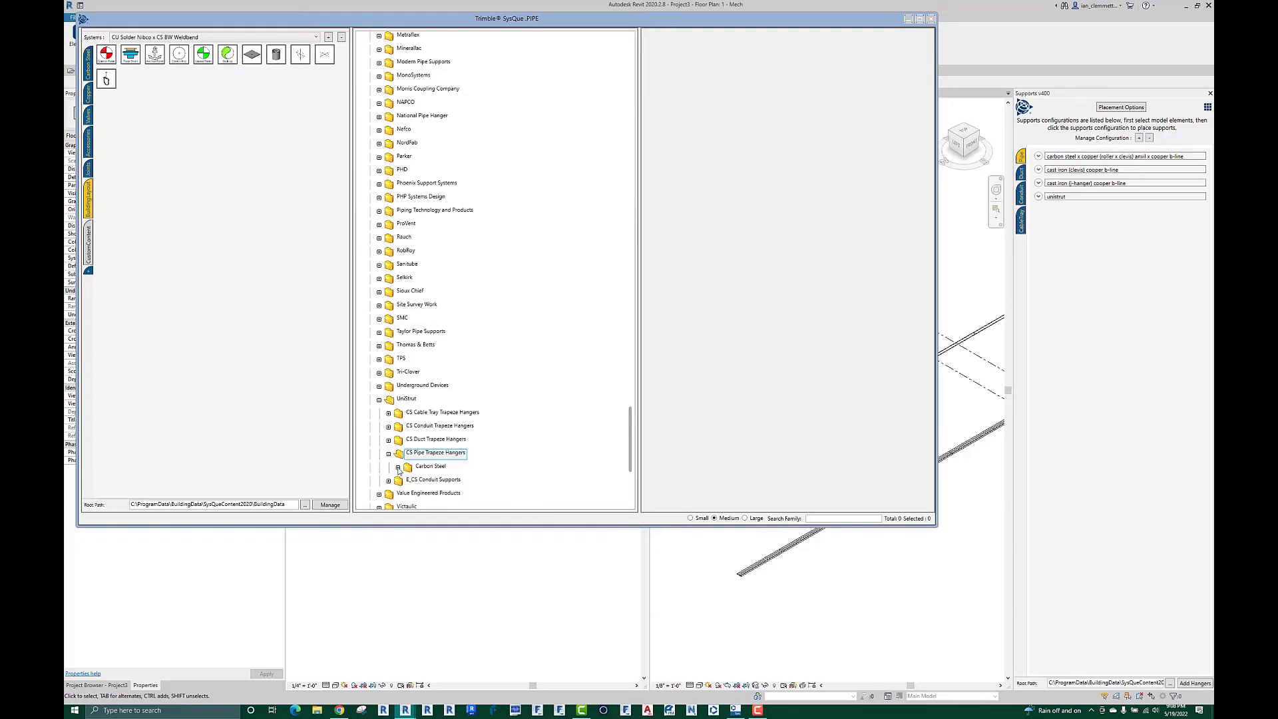
{"action": "left_click", "coordinate": [399, 469]}
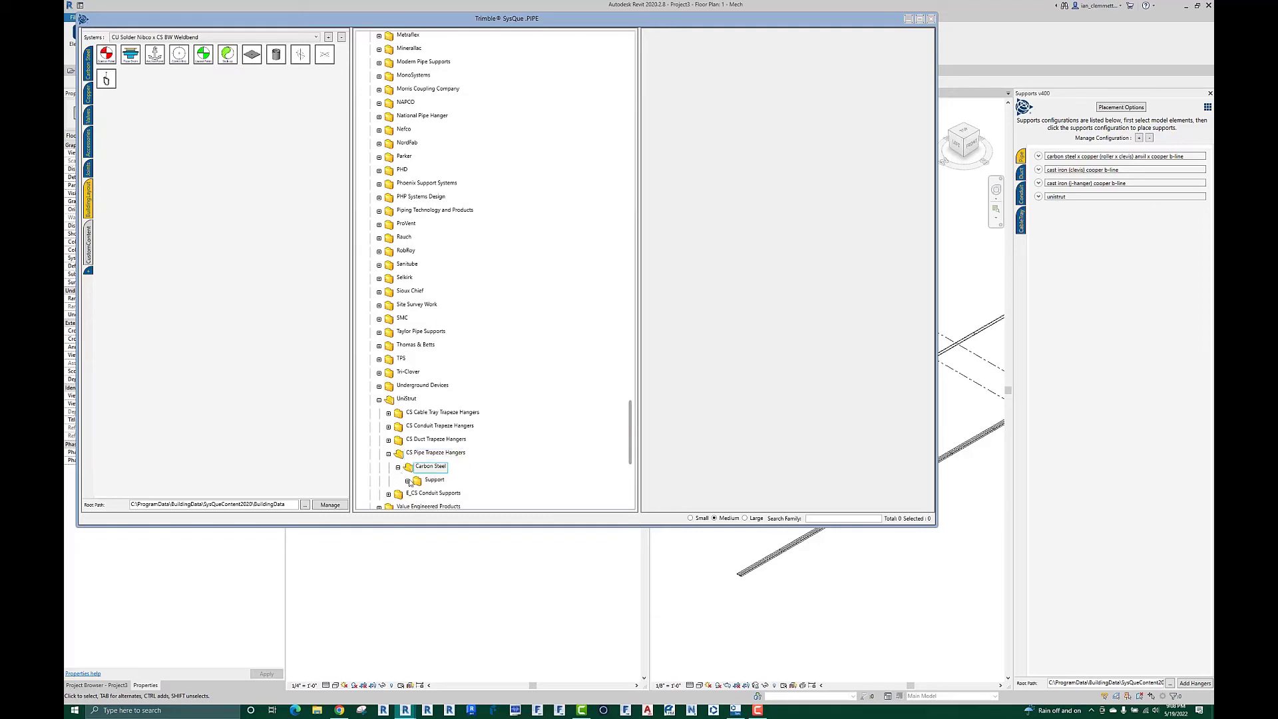
{"action": "left_click", "coordinate": [407, 482]}
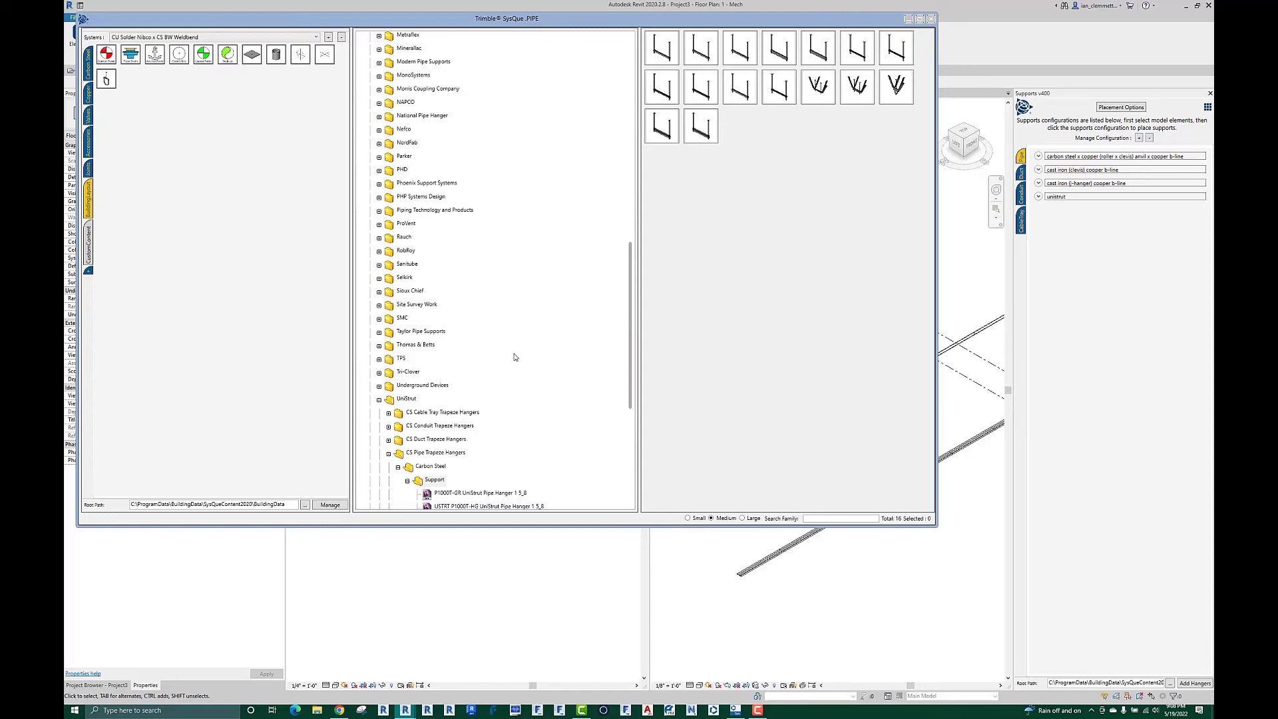
{"action": "scroll", "coordinate": [514, 358], "scroll_direction": "down", "scroll_amount": 7}
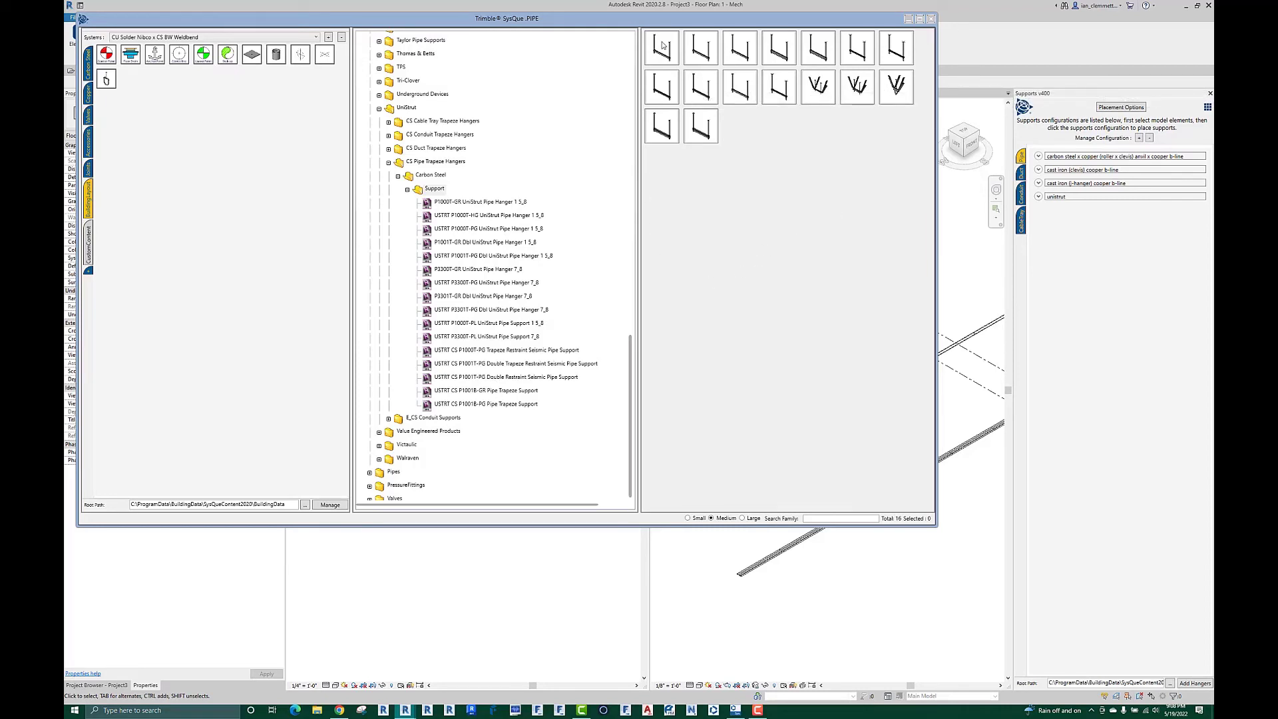
Step: Add the P1000T-GR UniStrut Pipe Hanger 1 5_8 to the BuildingLayout category with the Hanger option enabled and a manufacturer entered, and close the library
{"action": "left_click_drag", "start_coordinate": [664, 47], "coordinate": [274, 134]}
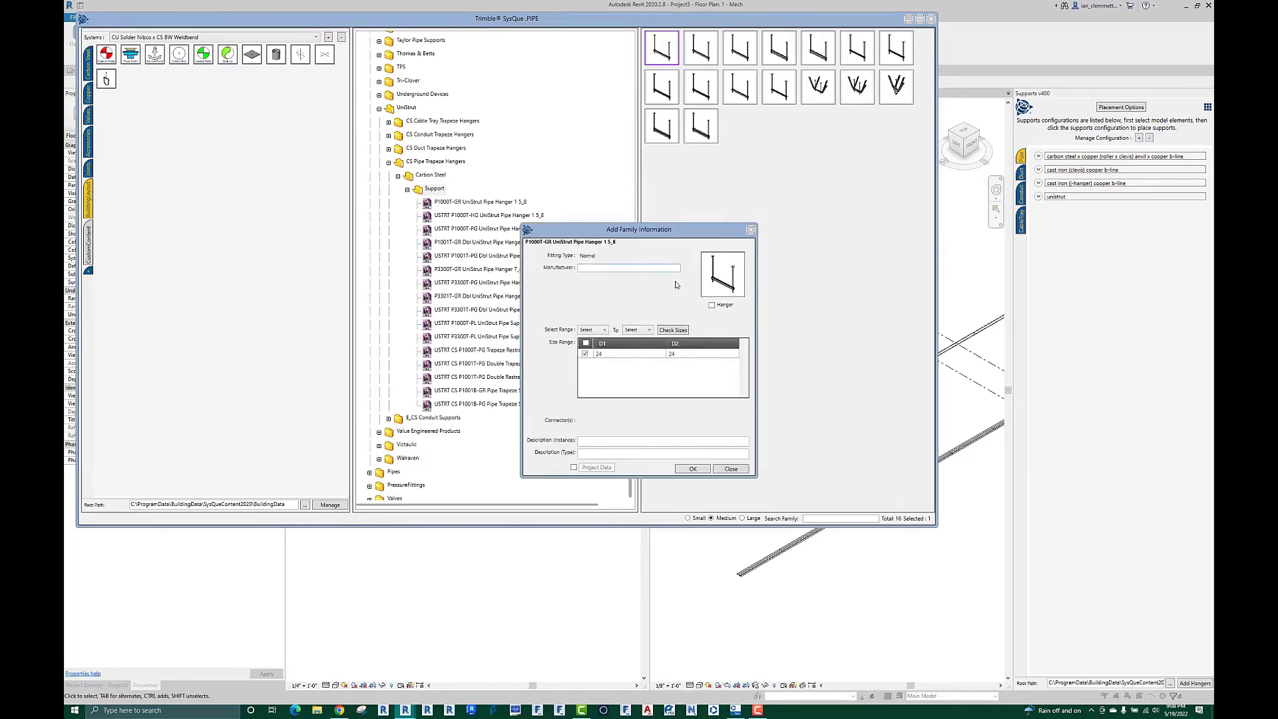
{"action": "left_click", "coordinate": [713, 306]}
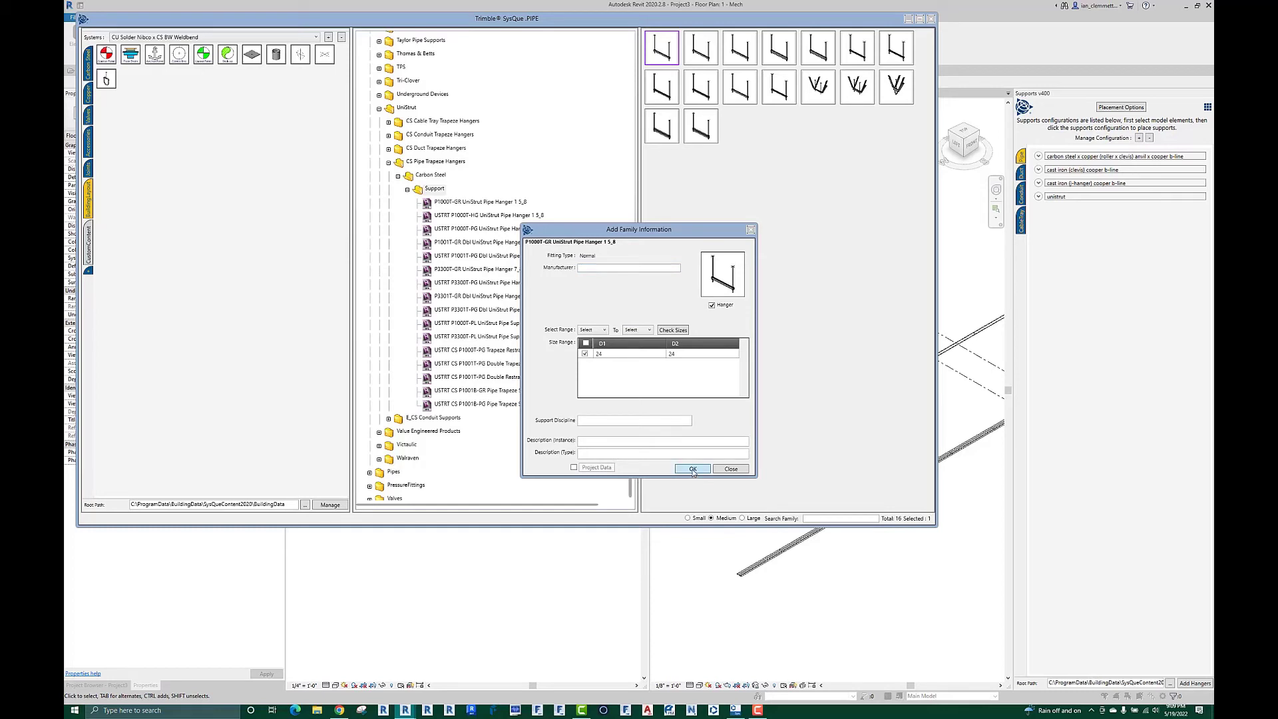
{"action": "left_click", "coordinate": [589, 268]}
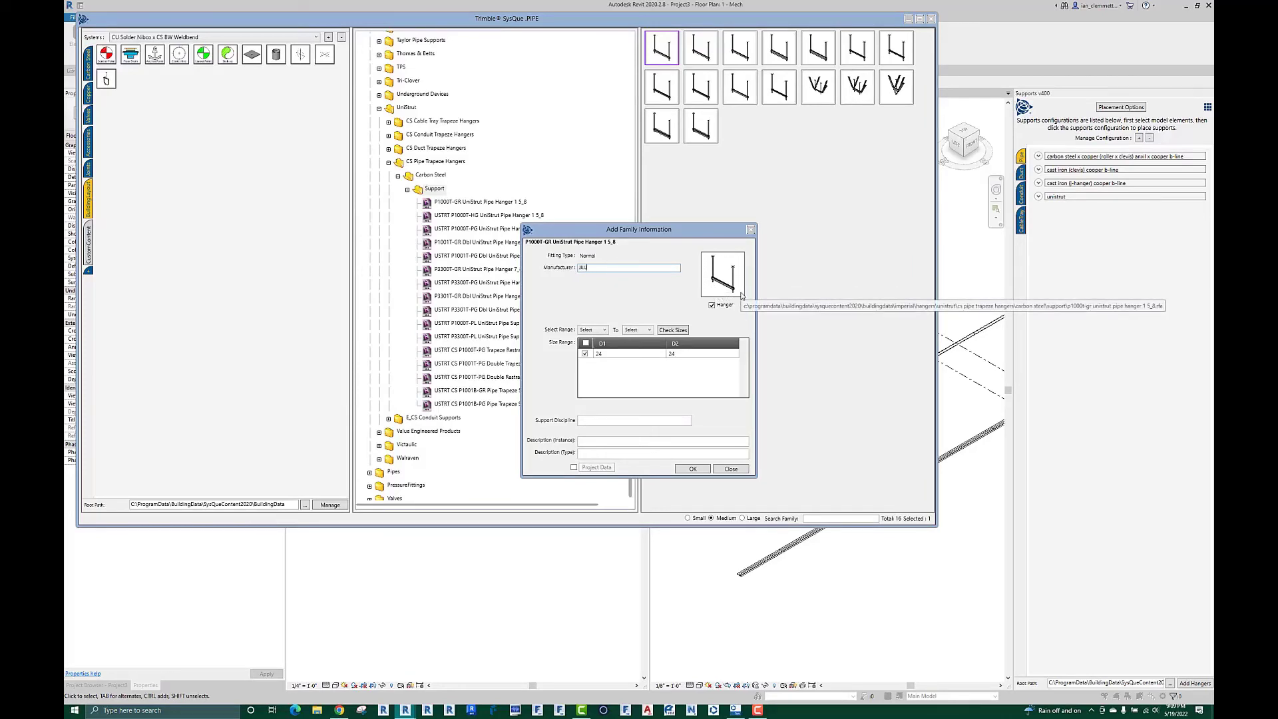
{"action": "left_click", "coordinate": [704, 474]}
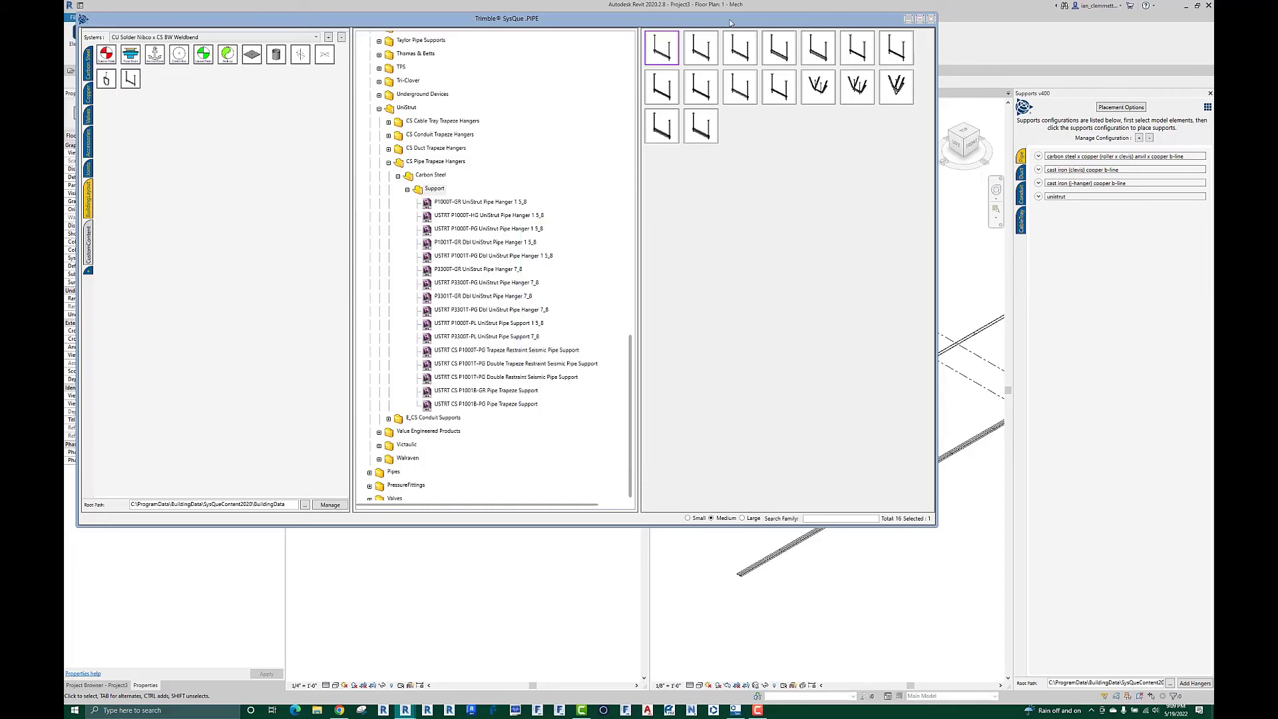
{"action": "left_click", "coordinate": [932, 19]}
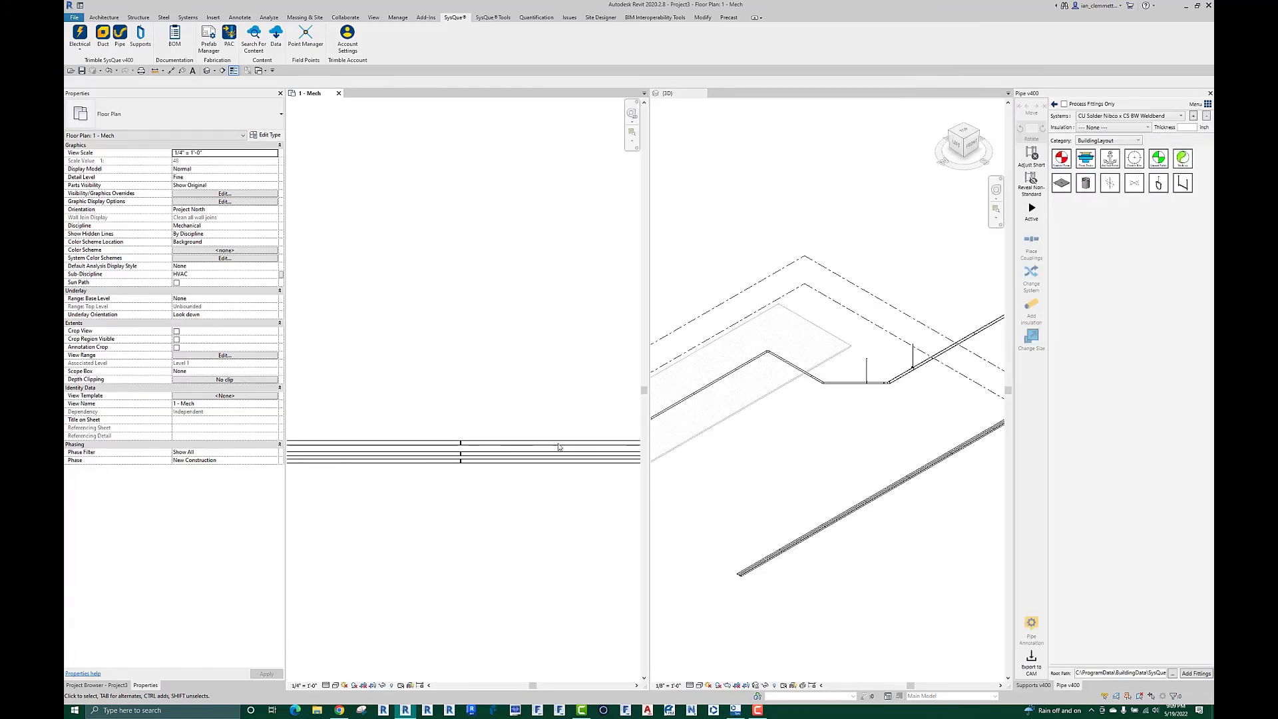
Step: Place the UniStrut trapeze hanger as a multi-rack hanger at two points along the three parallel pipes past the joints, and check it in 3D
{"action": "left_click_drag", "start_coordinate": [561, 489], "coordinate": [521, 436]}
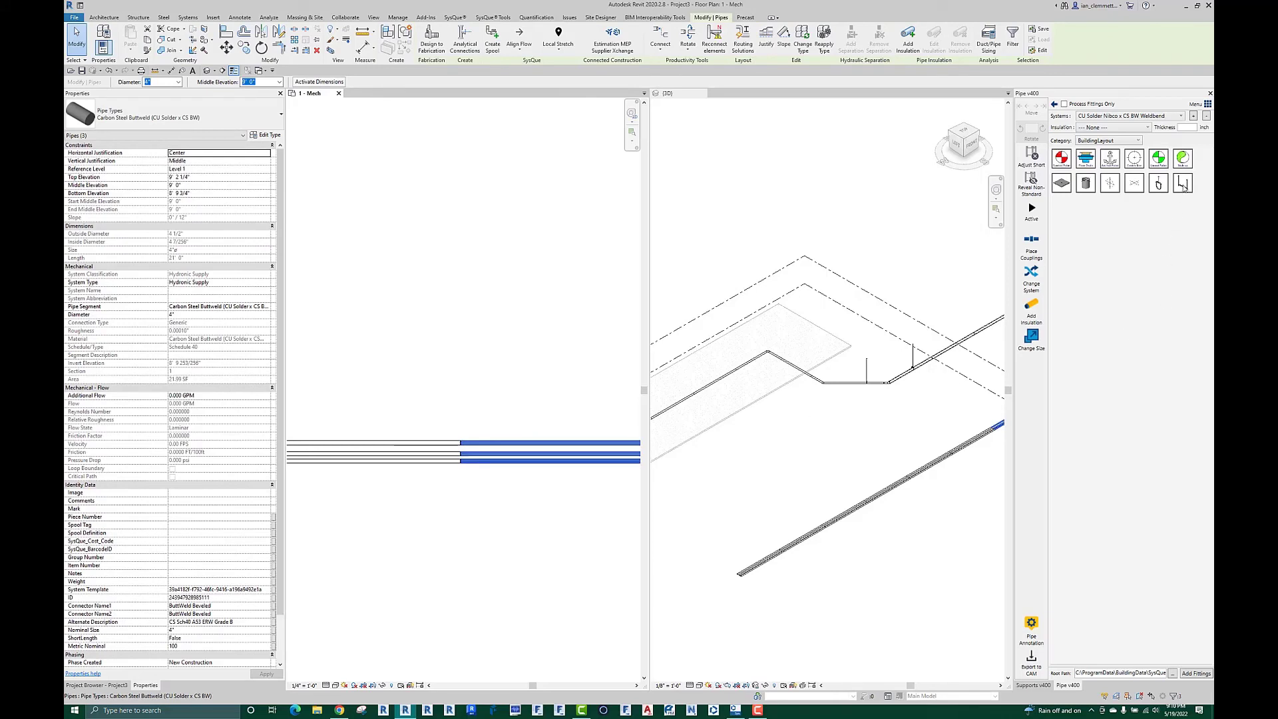
{"action": "right_click", "coordinate": [1184, 185]}
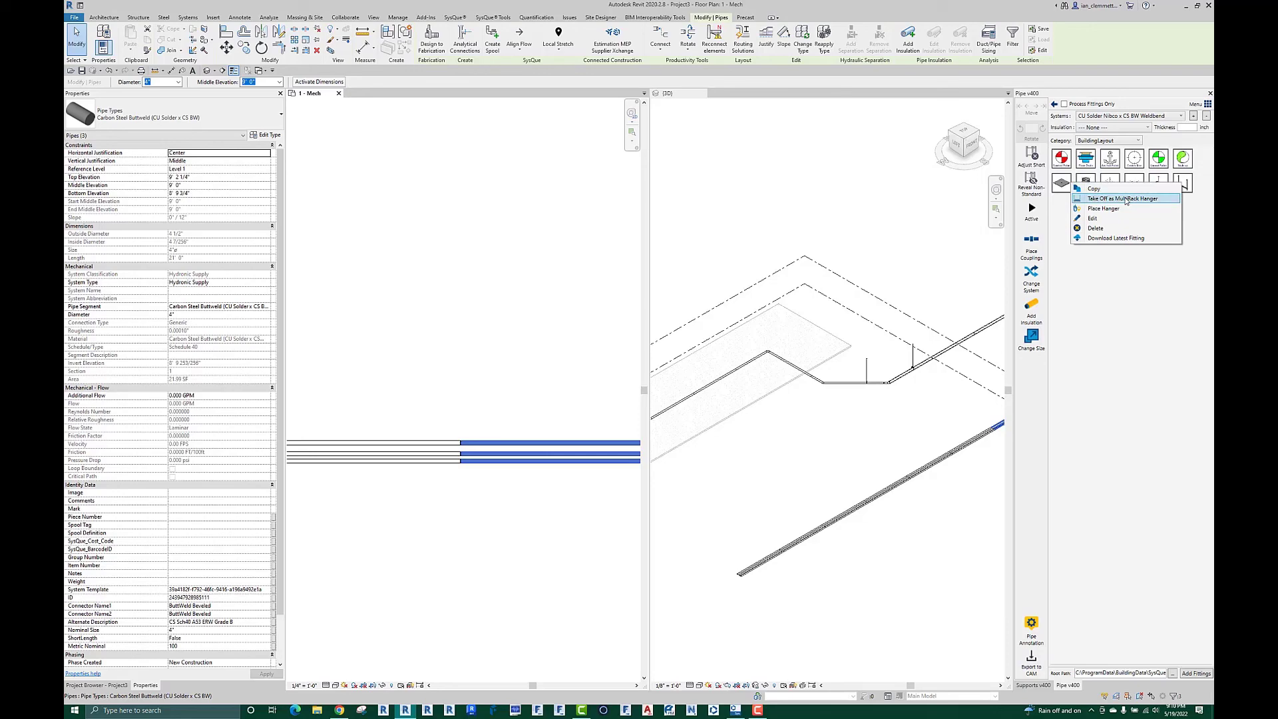
{"action": "left_click", "coordinate": [1126, 199]}
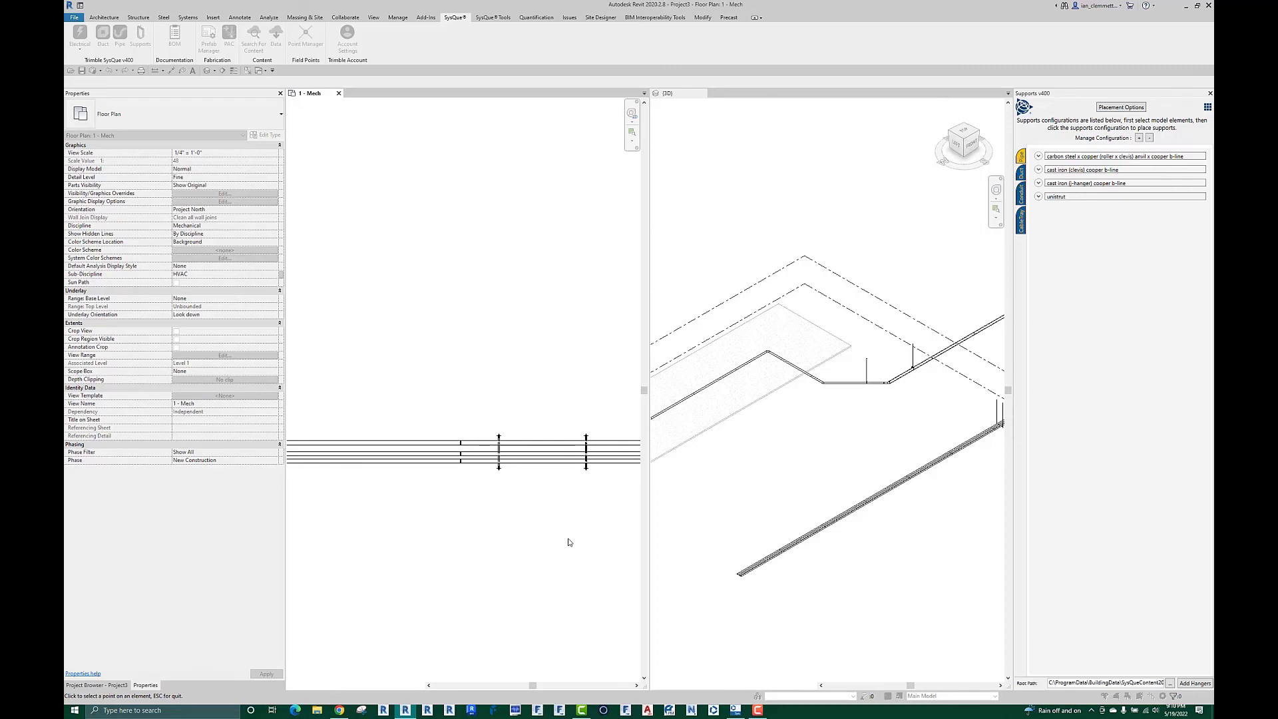
{"action": "right_click", "coordinate": [544, 500]}
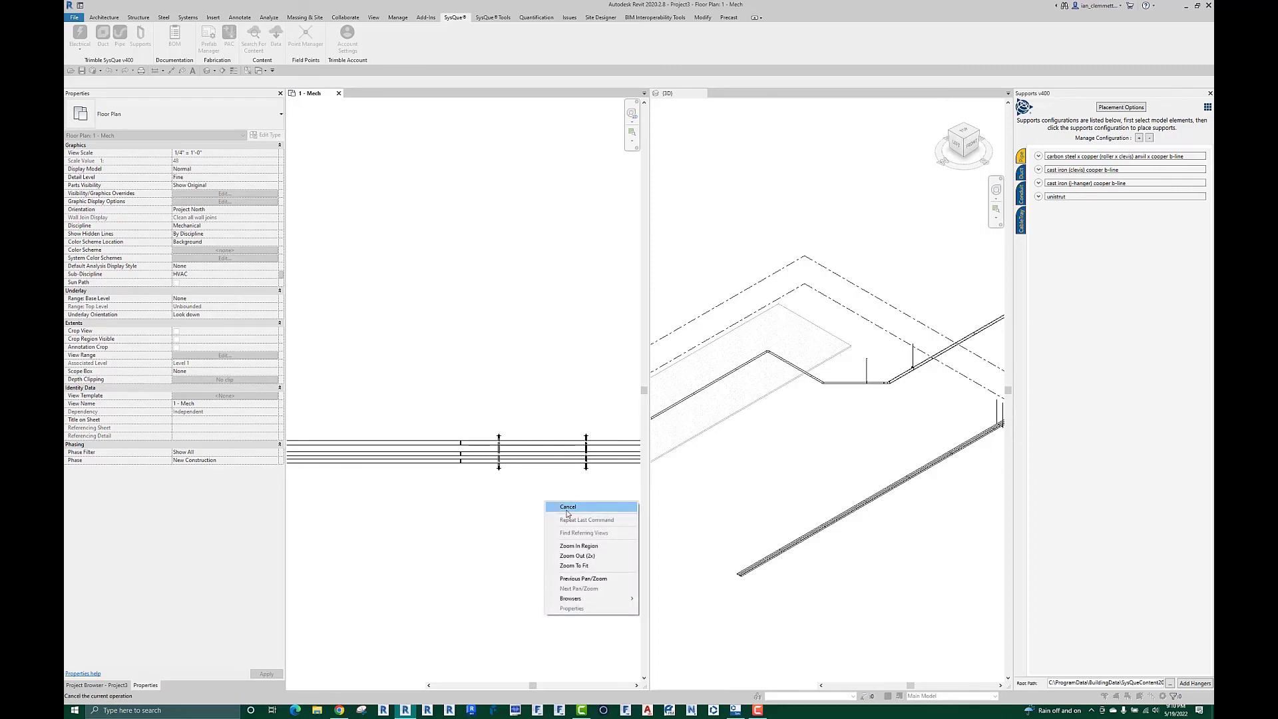
{"action": "left_click", "coordinate": [551, 508]}
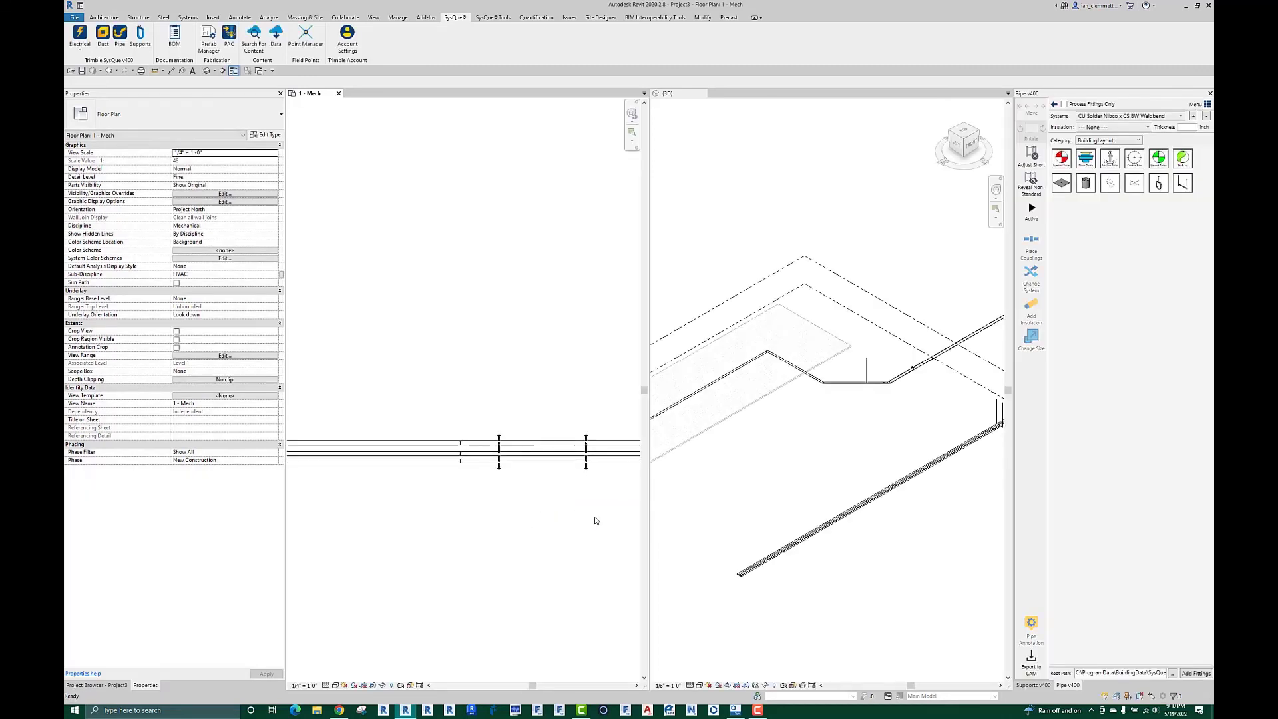
{"action": "left_click", "coordinate": [917, 443]}
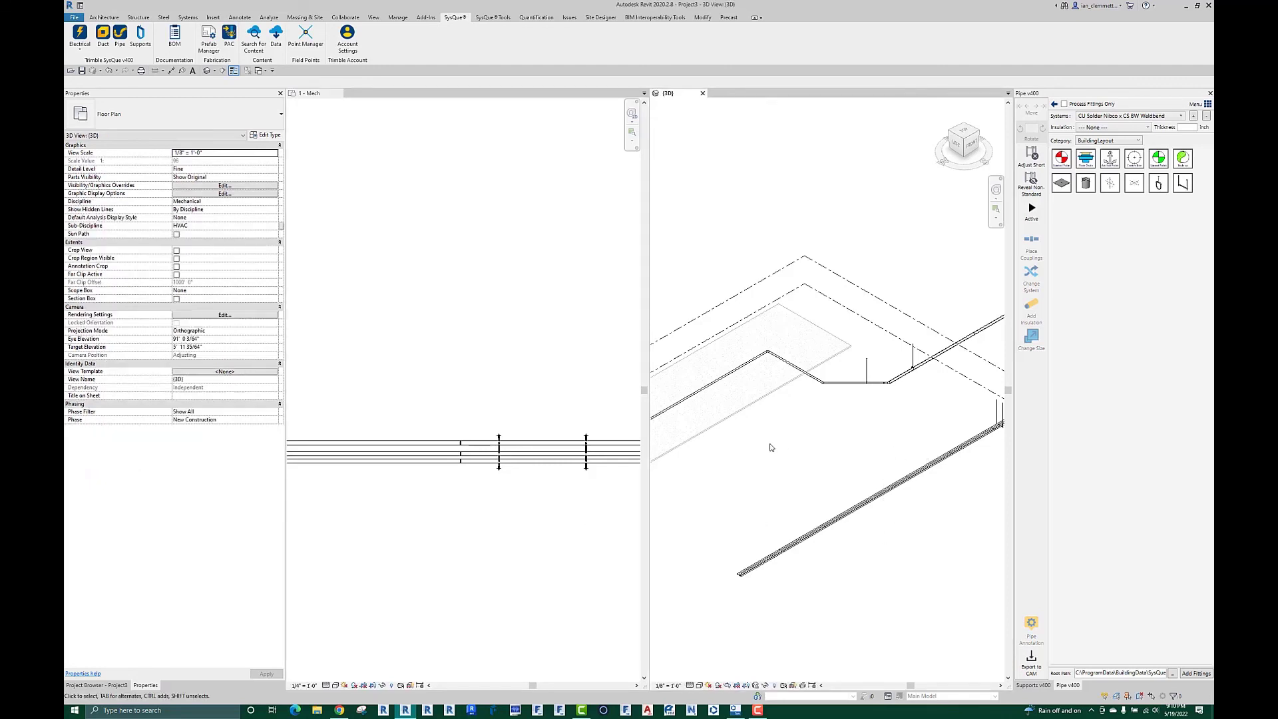
{"action": "middle_click_drag", "start_coordinate": [913, 440], "coordinate": [830, 451]}
{"action": "scroll", "coordinate": [901, 400], "scroll_direction": "up", "scroll_amount": 1}
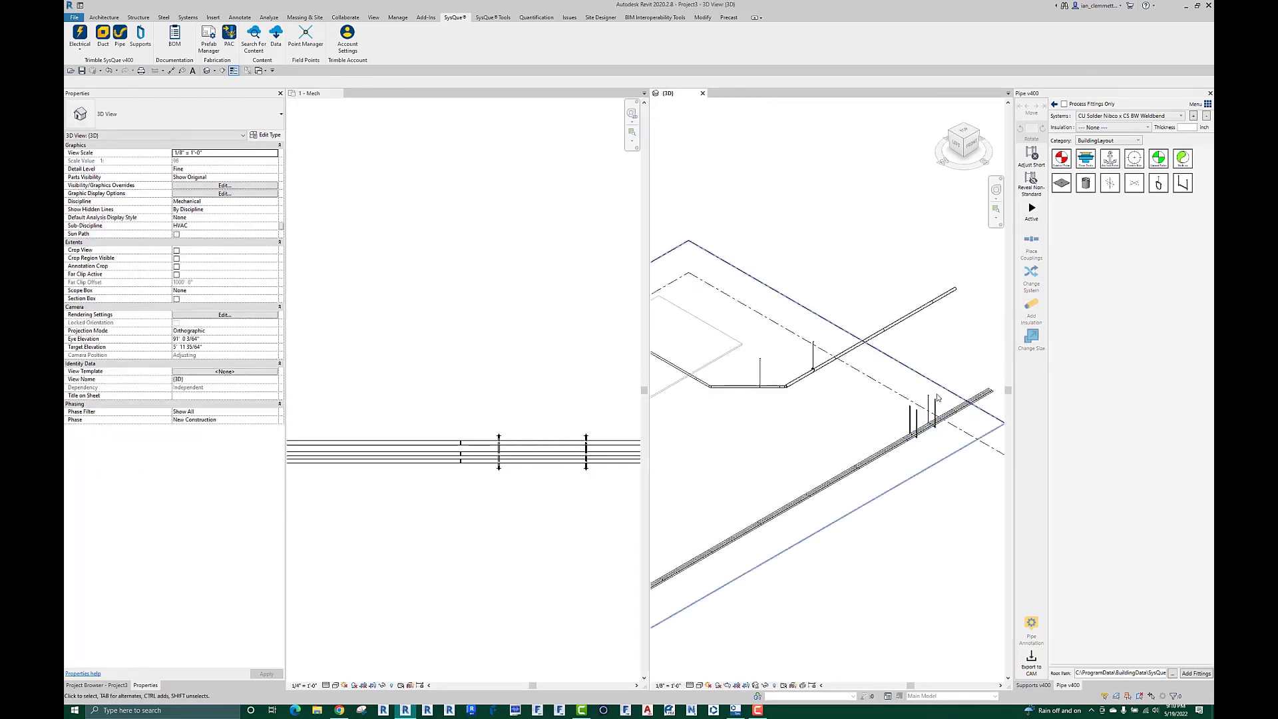